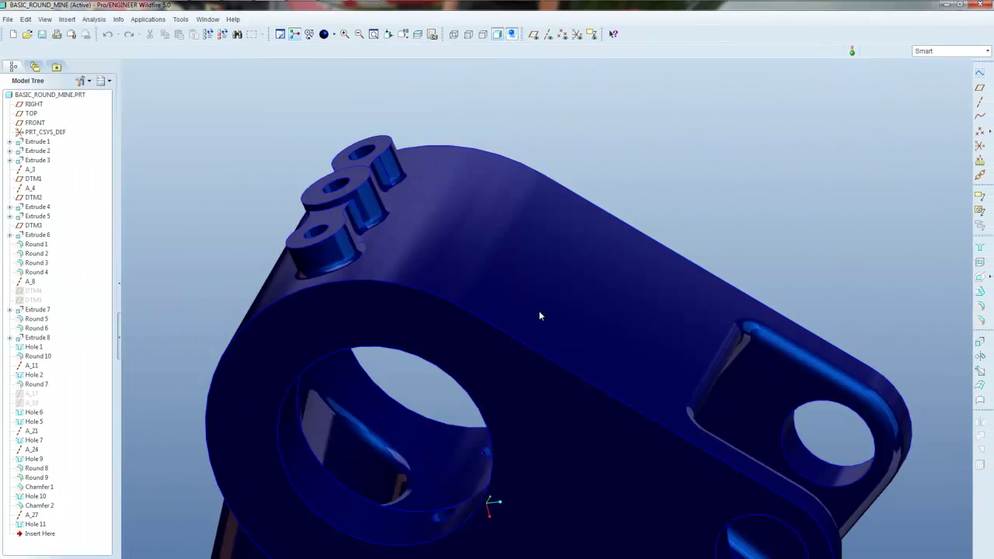
Step: Orbit and zoom the round part to inspect the link-shaped boss
{"action": "mouse_move", "coordinate": [539, 310]}
{"action": "middle_mouse_down"}
{"action": "mouse_move", "coordinate": [369, 297]}
{"action": "mouse_move", "coordinate": [390, 333]}
{"action": "middle_mouse_up"}
{"action": "scroll", "coordinate": [458, 199], "scroll_direction": "down", "scroll_amount": 3}
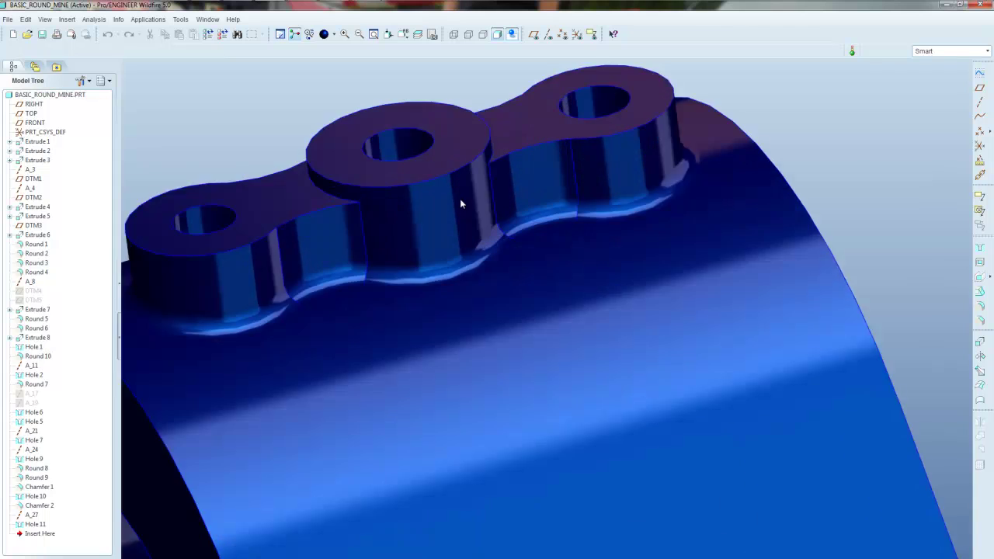
{"action": "scroll", "coordinate": [458, 233], "scroll_direction": "down", "scroll_amount": 3}
{"action": "scroll", "coordinate": [457, 236], "scroll_direction": "up", "scroll_amount": 3}
{"action": "scroll", "coordinate": [449, 292], "scroll_direction": "down", "scroll_amount": 2}
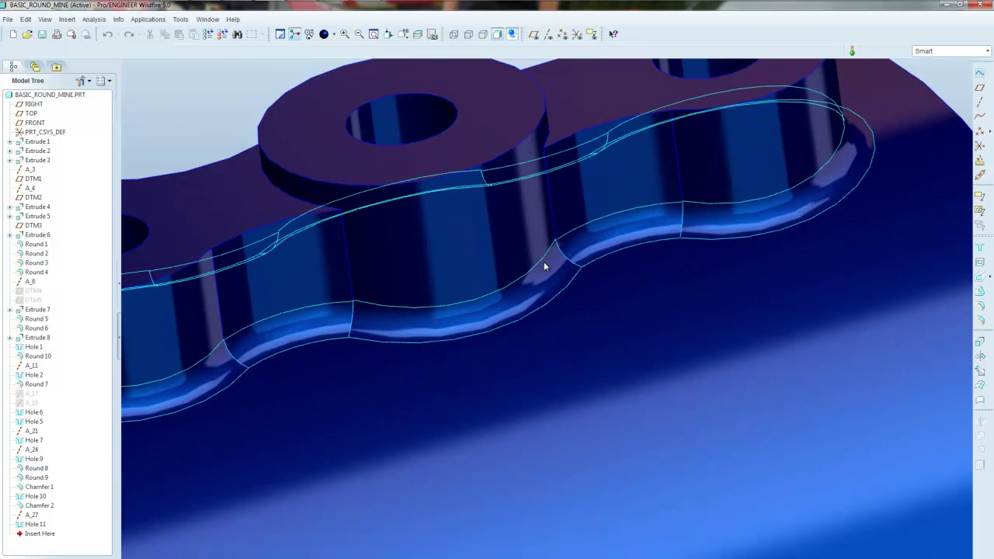
{"action": "scroll", "coordinate": [572, 282], "scroll_direction": "up", "scroll_amount": 2}
{"action": "mouse_move", "coordinate": [572, 282]}
{"action": "middle_mouse_down"}
{"action": "mouse_move", "coordinate": [433, 326]}
{"action": "mouse_move", "coordinate": [417, 317]}
{"action": "mouse_move", "coordinate": [470, 344]}
{"action": "mouse_move", "coordinate": [455, 288]}
{"action": "middle_mouse_up"}
{"action": "scroll", "coordinate": [455, 288], "scroll_direction": "up", "scroll_amount": 3}
{"action": "scroll", "coordinate": [603, 310], "scroll_direction": "down", "scroll_amount": 3}
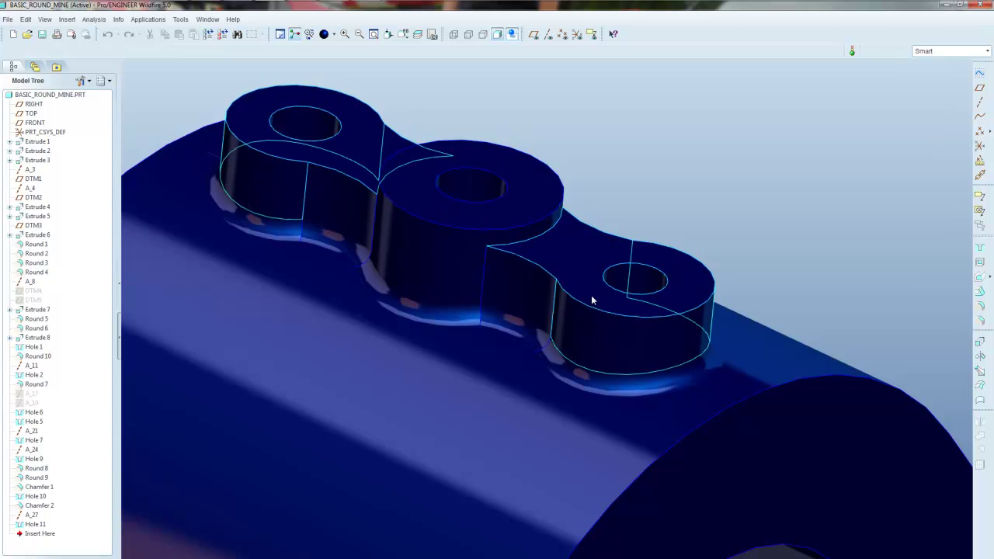
{"action": "scroll", "coordinate": [593, 344], "scroll_direction": "down", "scroll_amount": 3}
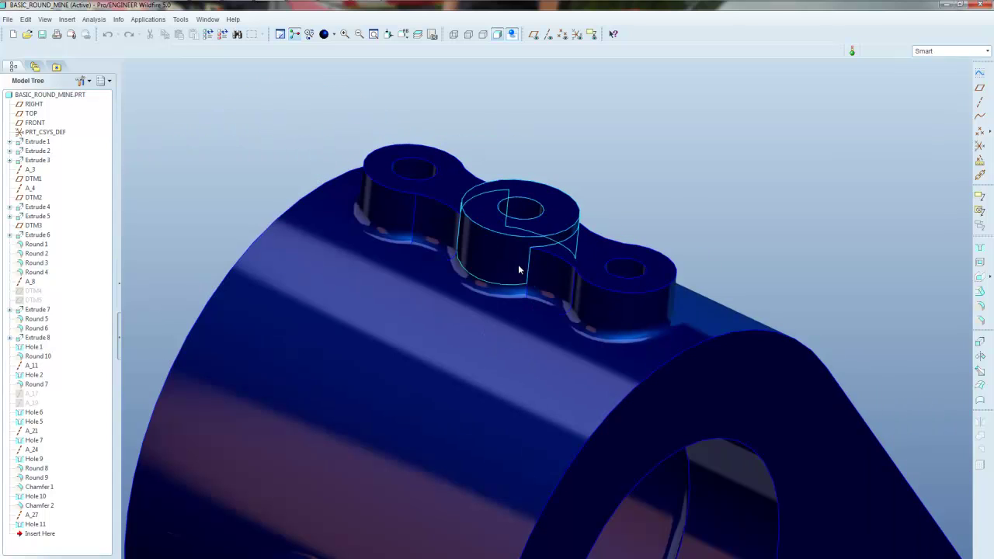
Step: Edit the definition of Extrude 8's sketch S2D0015
{"action": "left_click", "coordinate": [554, 285]}
{"action": "left_click", "coordinate": [9, 338]}
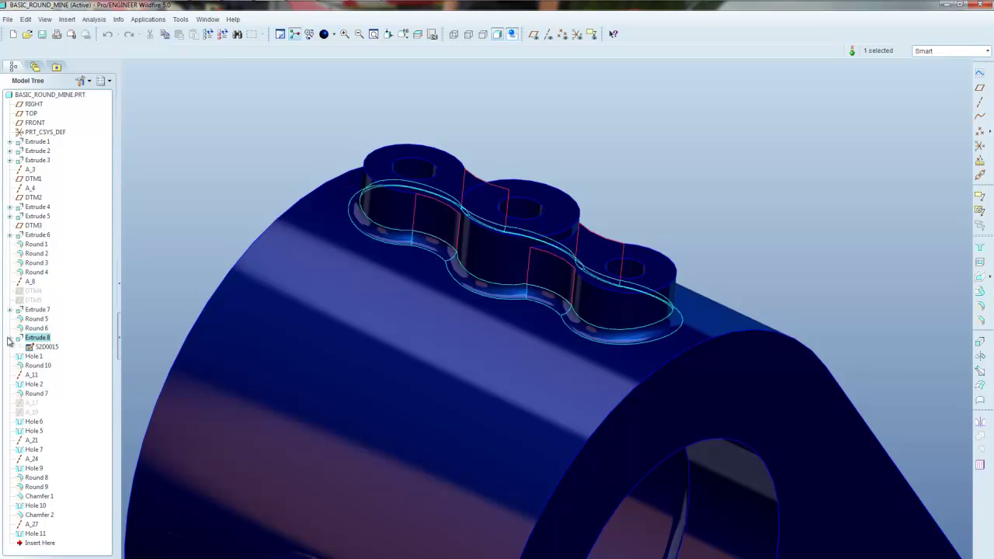
{"action": "left_click", "coordinate": [42, 347]}
{"action": "right_click", "coordinate": [47, 348]}
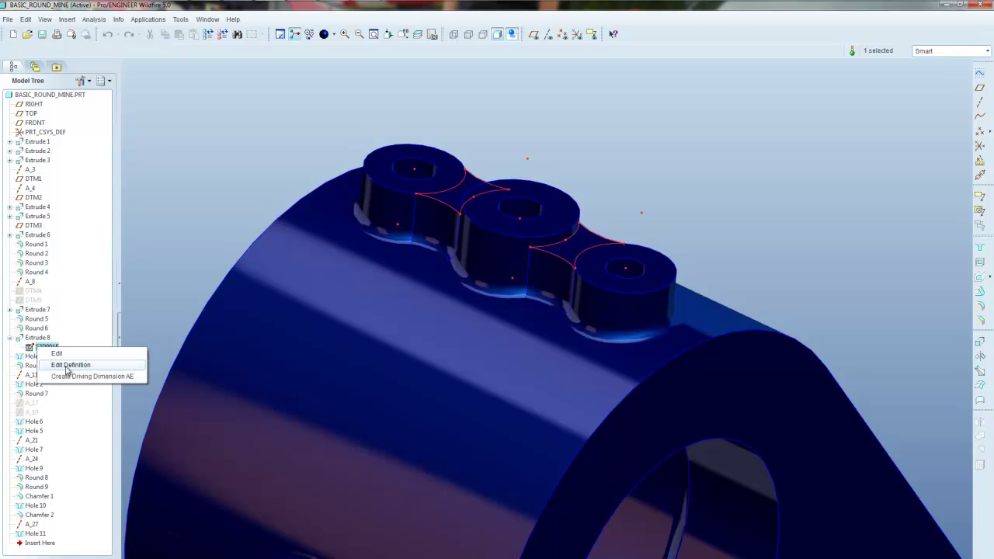
{"action": "left_click", "coordinate": [68, 365]}
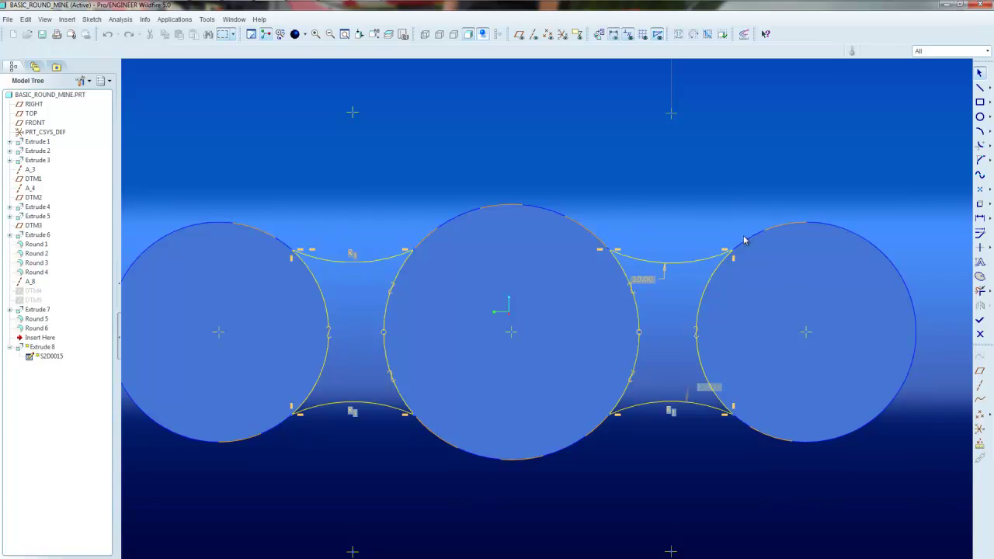
Step: Delete the constraints on the top-left, lower-right and lower-left connecting arcs
{"action": "left_click", "coordinate": [353, 256]}
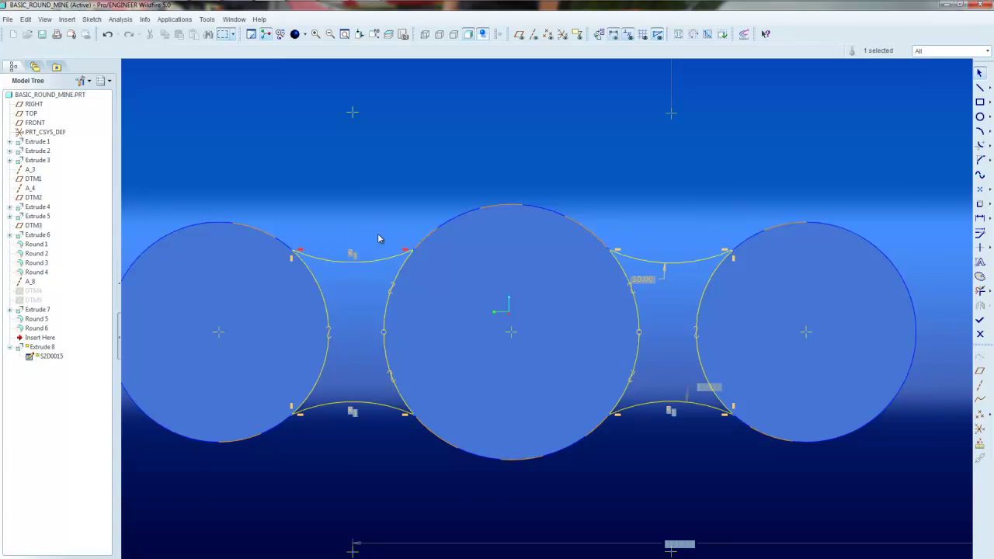
{"action": "key", "text": "Delete"}
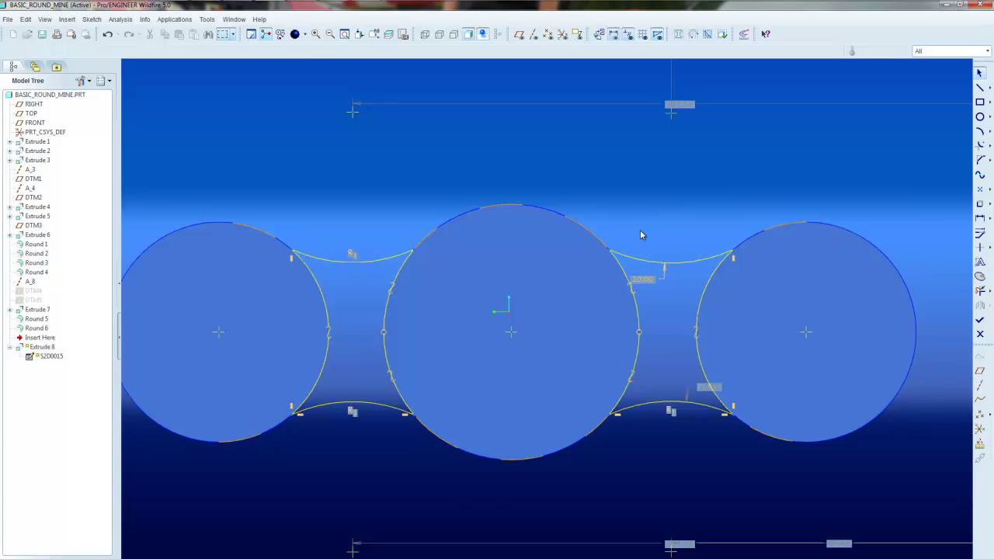
{"action": "left_click", "coordinate": [725, 420]}
{"action": "key", "text": "Delete"}
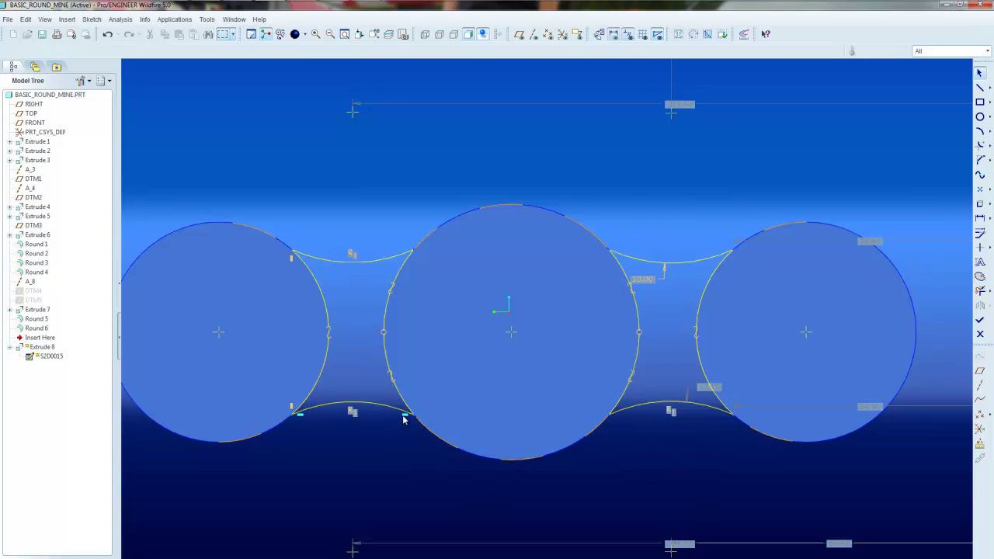
{"action": "left_click", "coordinate": [404, 419]}
{"action": "key", "text": "Delete"}
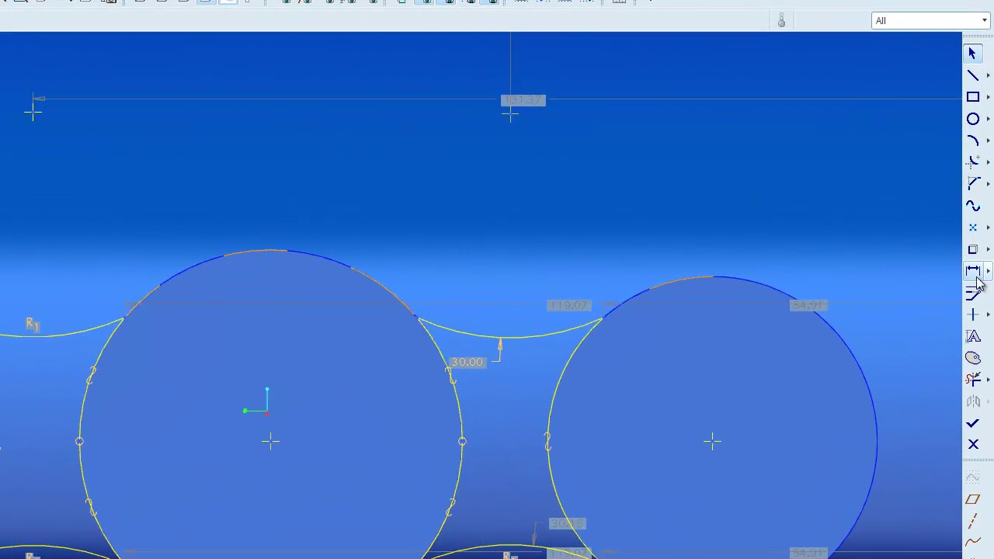
Step: Make the upper-right arc tangent to the right circle
{"action": "left_click", "coordinate": [988, 314]}
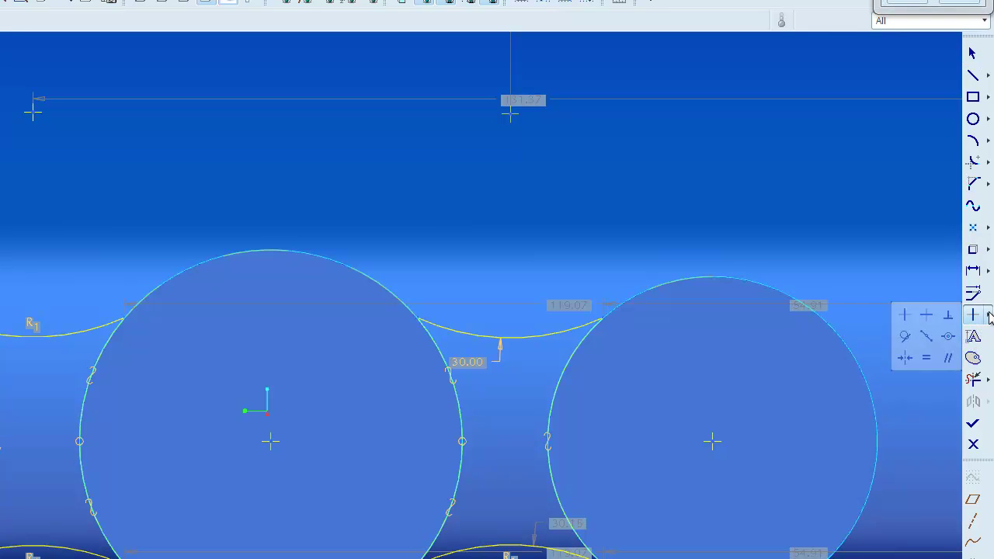
{"action": "left_click", "coordinate": [904, 336]}
{"action": "left_click", "coordinate": [575, 329]}
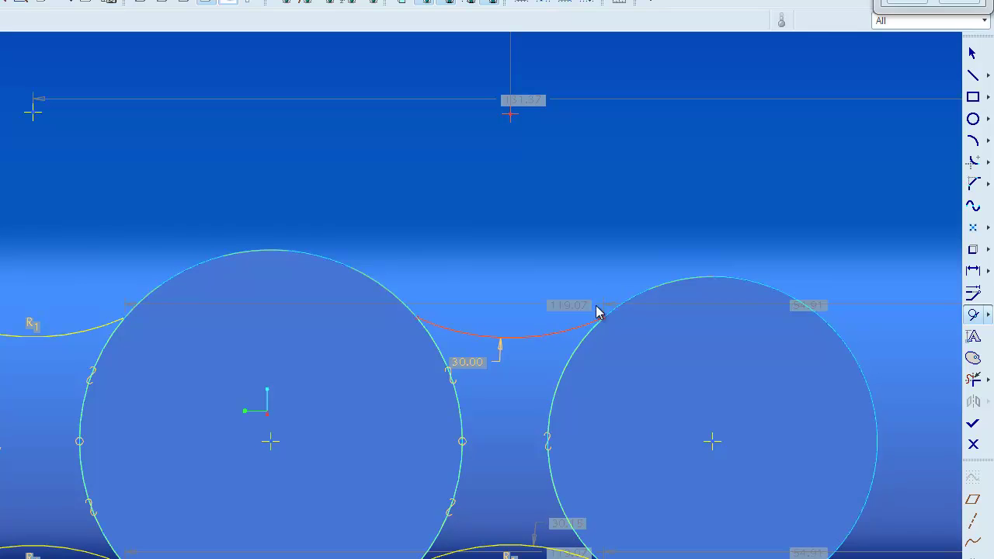
{"action": "left_click", "coordinate": [629, 309]}
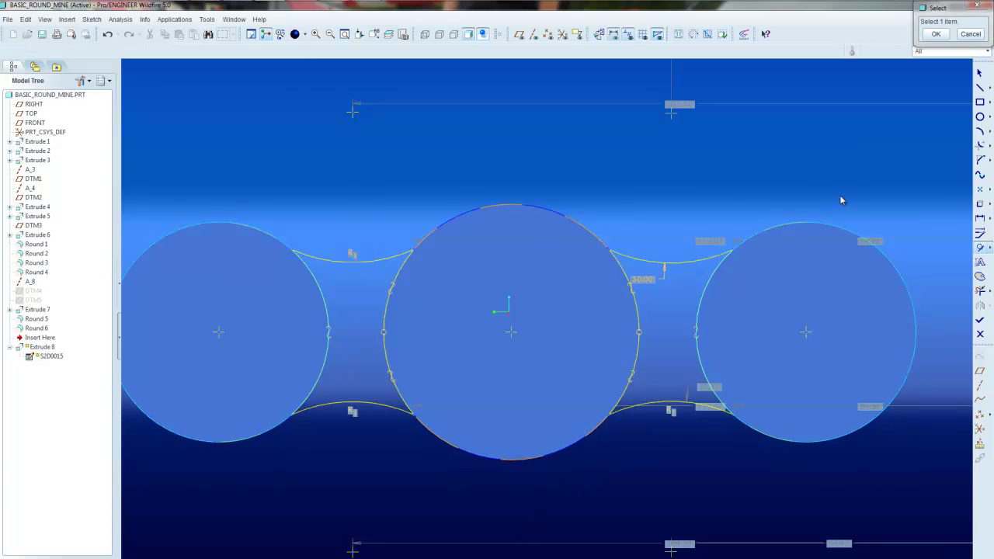
Step: Delete every entity in the sketch, confirming the deletion
{"action": "middle_click", "coordinate": [831, 225]}
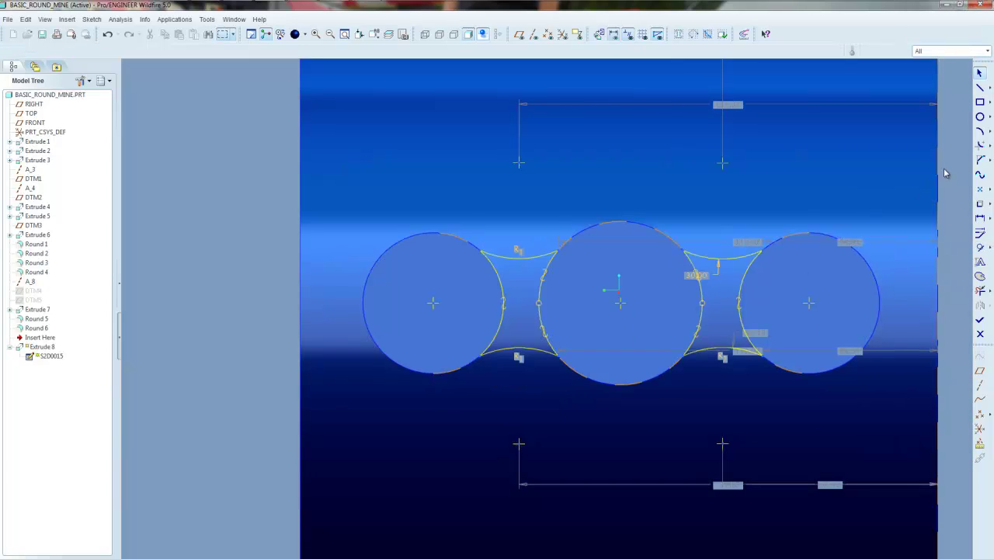
{"action": "left_click_drag", "start_coordinate": [945, 173], "coordinate": [422, 435]}
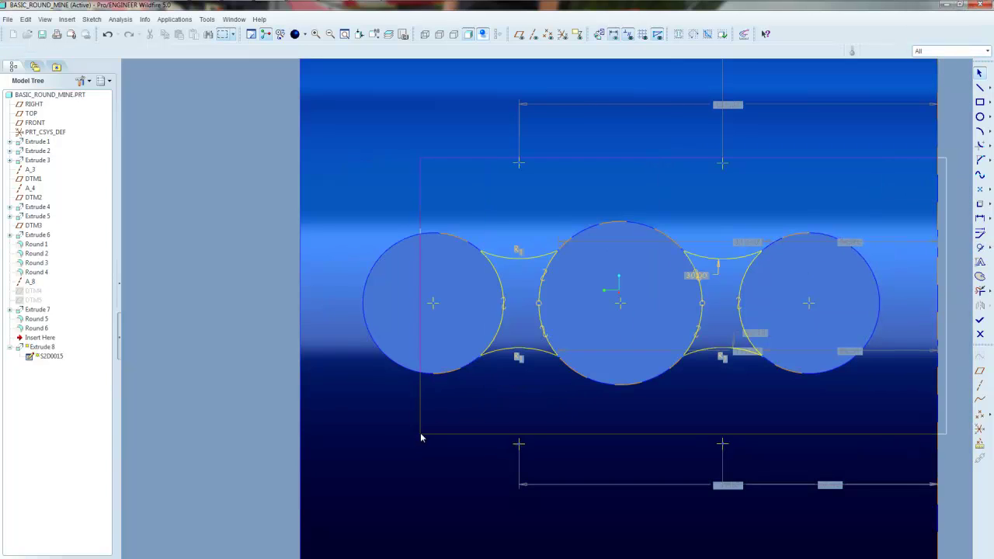
{"action": "key", "text": "Delete"}
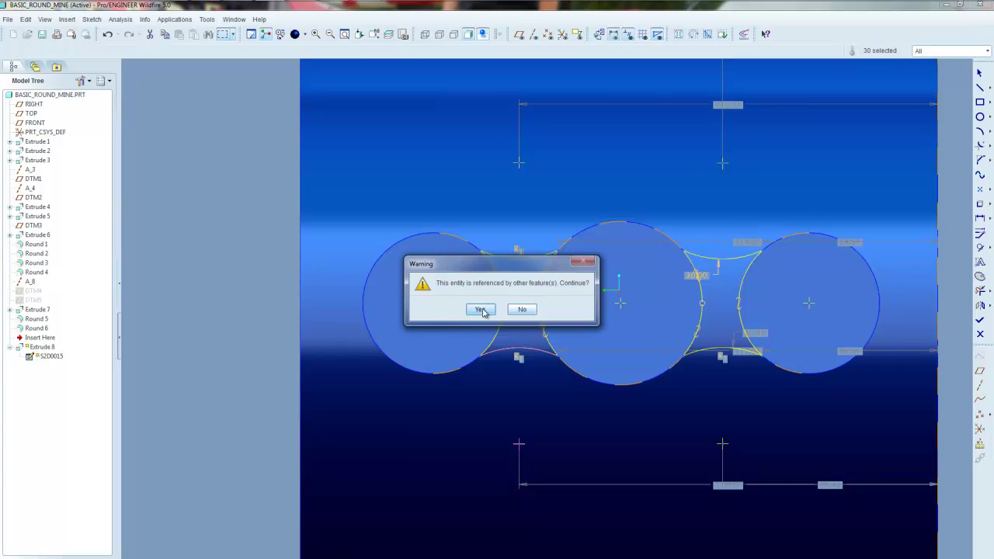
{"action": "left_click", "coordinate": [481, 309]}
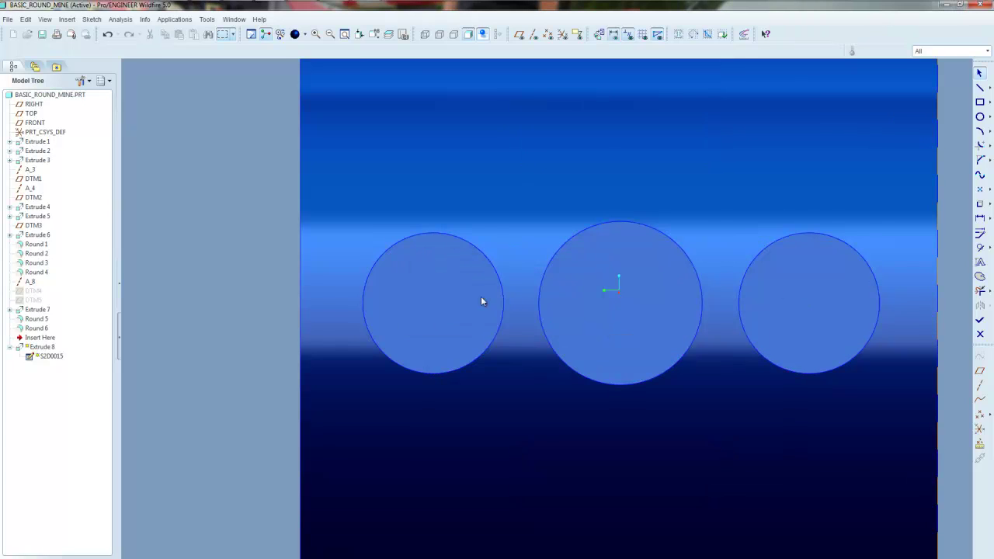
{"action": "scroll", "coordinate": [482, 301], "scroll_direction": "down", "scroll_amount": 2}
{"action": "scroll", "coordinate": [582, 261], "scroll_direction": "up", "scroll_amount": 3}
Step: Add the left, middle and right circles as sketch references
{"action": "left_click", "coordinate": [91, 18]}
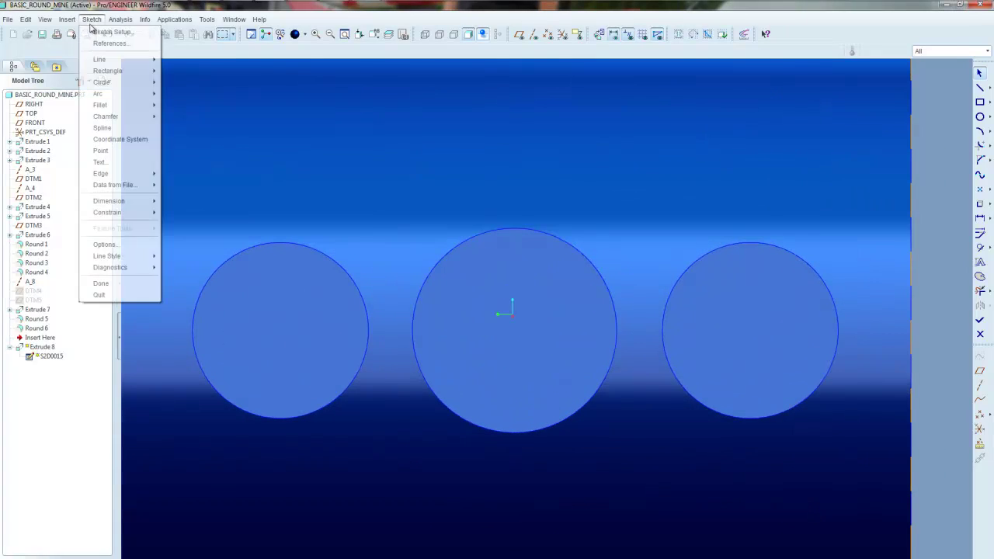
{"action": "left_click", "coordinate": [101, 39]}
{"action": "left_click", "coordinate": [290, 242]}
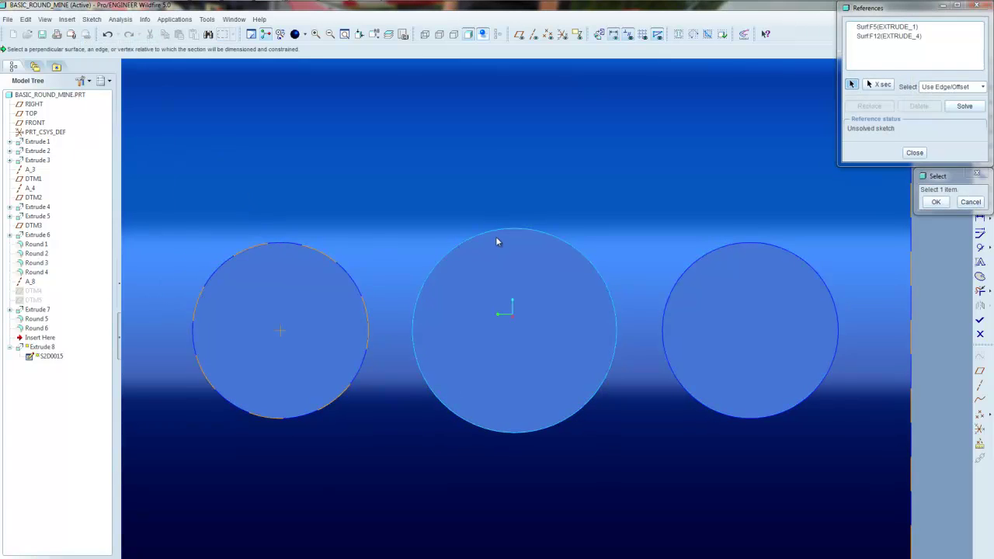
{"action": "left_click", "coordinate": [498, 230]}
{"action": "scroll", "coordinate": [679, 291], "scroll_direction": "up", "scroll_amount": 2}
{"action": "scroll", "coordinate": [658, 298], "scroll_direction": "up", "scroll_amount": 1}
{"action": "left_click", "coordinate": [659, 303]}
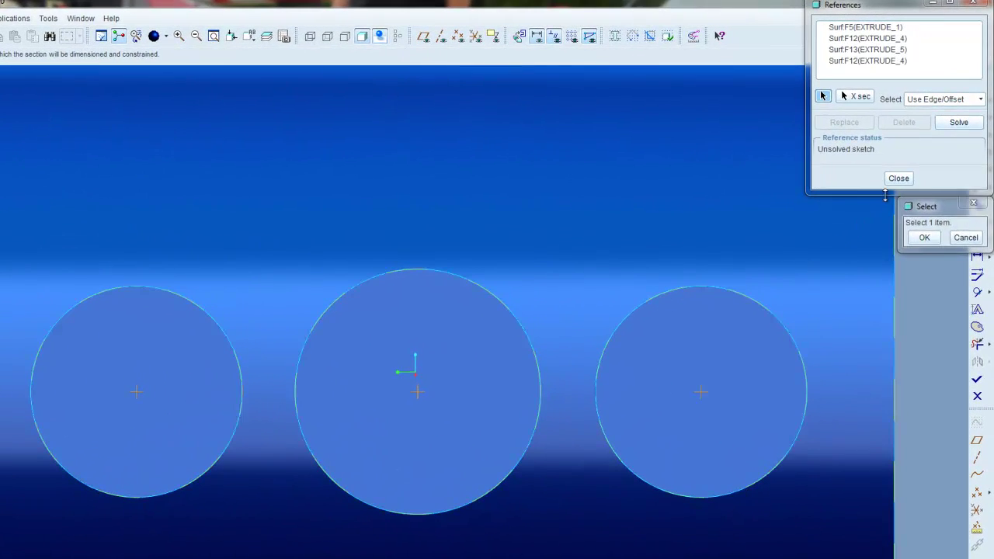
{"action": "middle_click", "coordinate": [692, 256]}
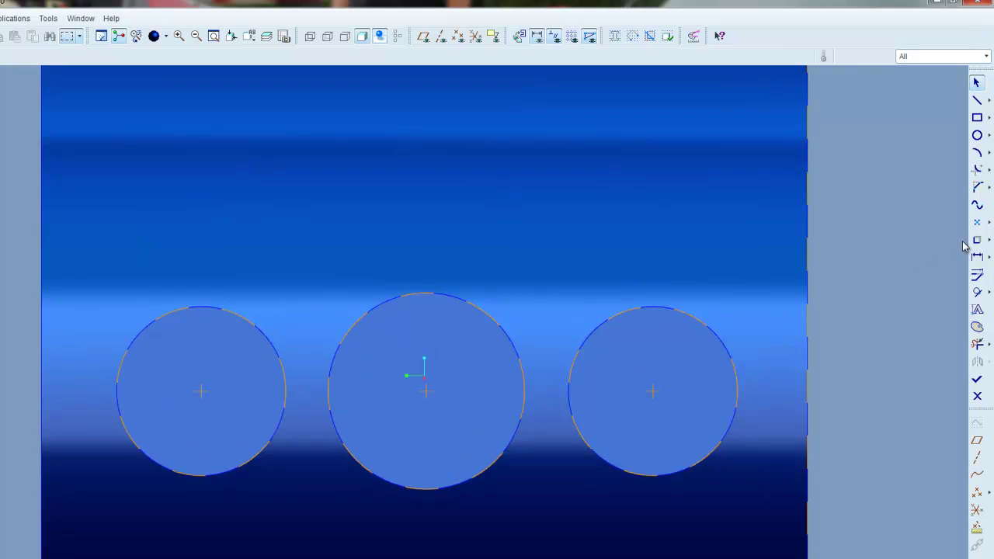
Step: Sketch circles matching the right, middle and left reference circles
{"action": "left_click", "coordinate": [977, 135]}
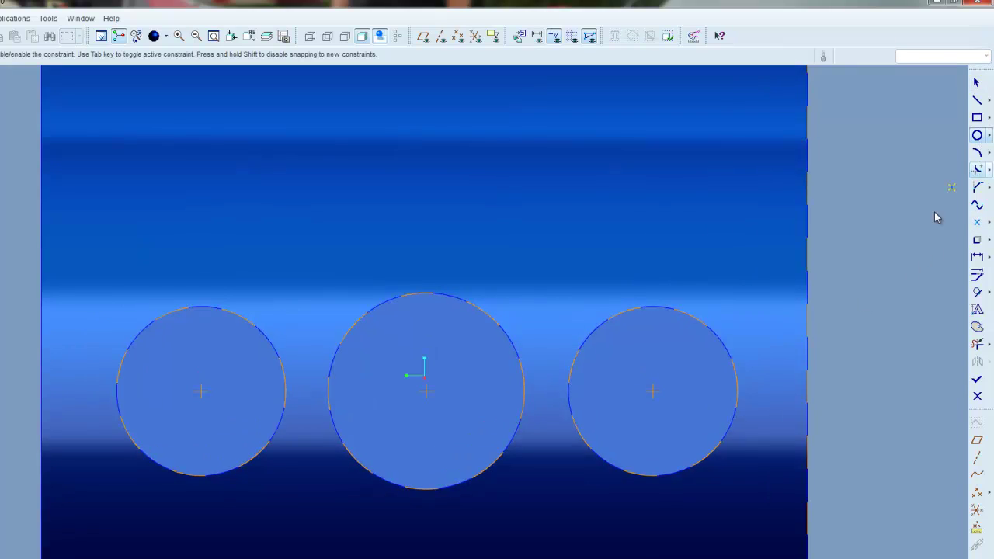
{"action": "left_click", "coordinate": [653, 390]}
{"action": "left_click", "coordinate": [683, 315]}
{"action": "left_click", "coordinate": [426, 392]}
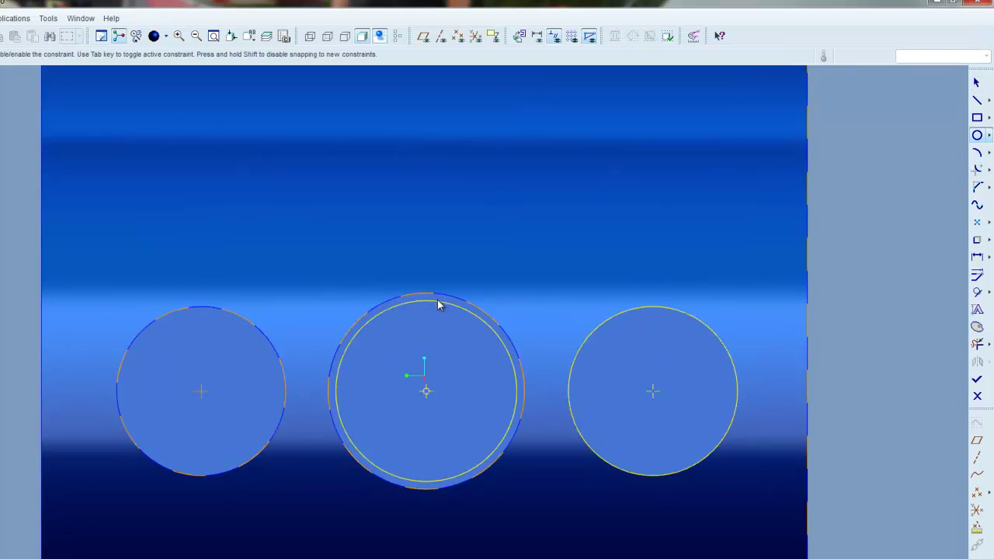
{"action": "left_click", "coordinate": [439, 303]}
{"action": "left_click", "coordinate": [201, 392]}
{"action": "left_click", "coordinate": [203, 308]}
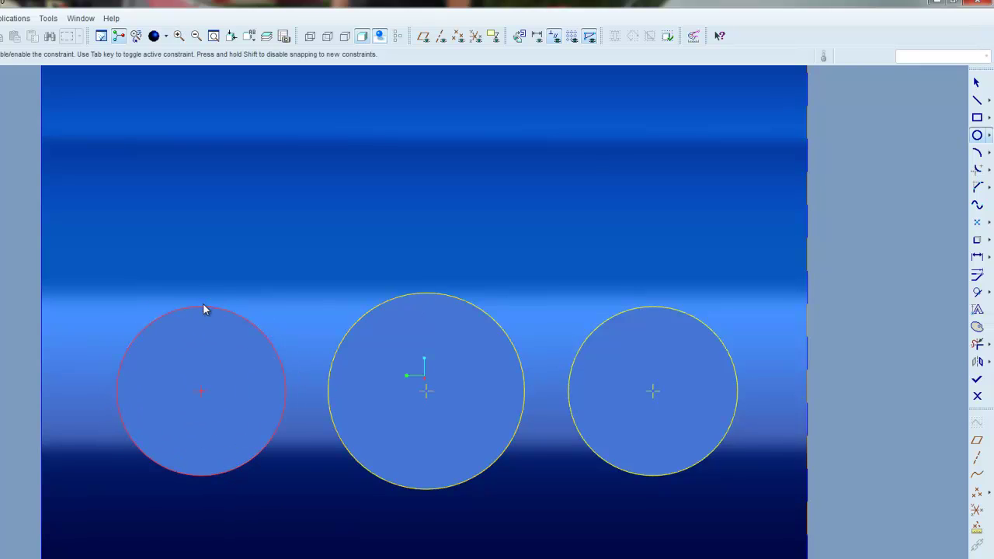
Step: Sketch two small circles above the large circles and more below them
{"action": "left_click", "coordinate": [303, 181]}
{"action": "left_click", "coordinate": [353, 177]}
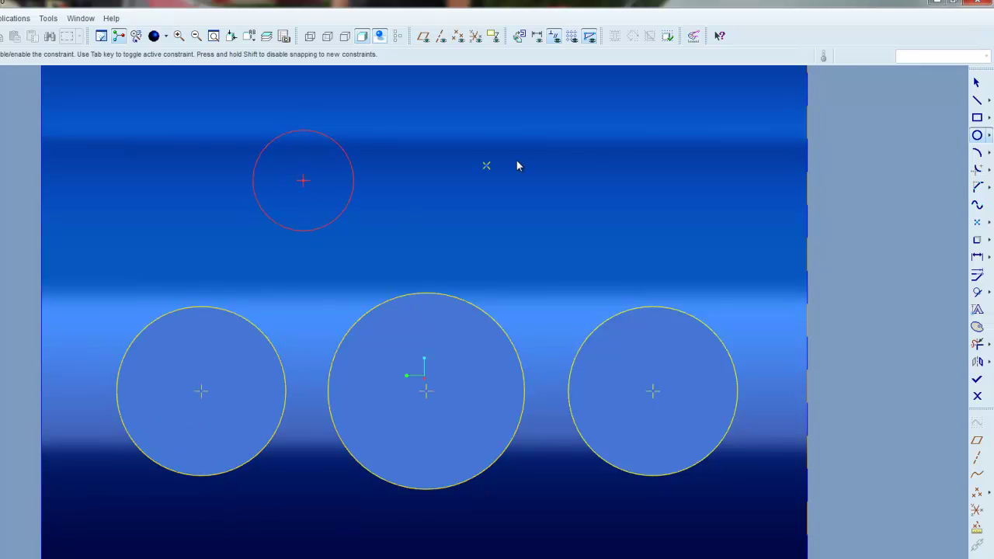
{"action": "left_click", "coordinate": [572, 180]}
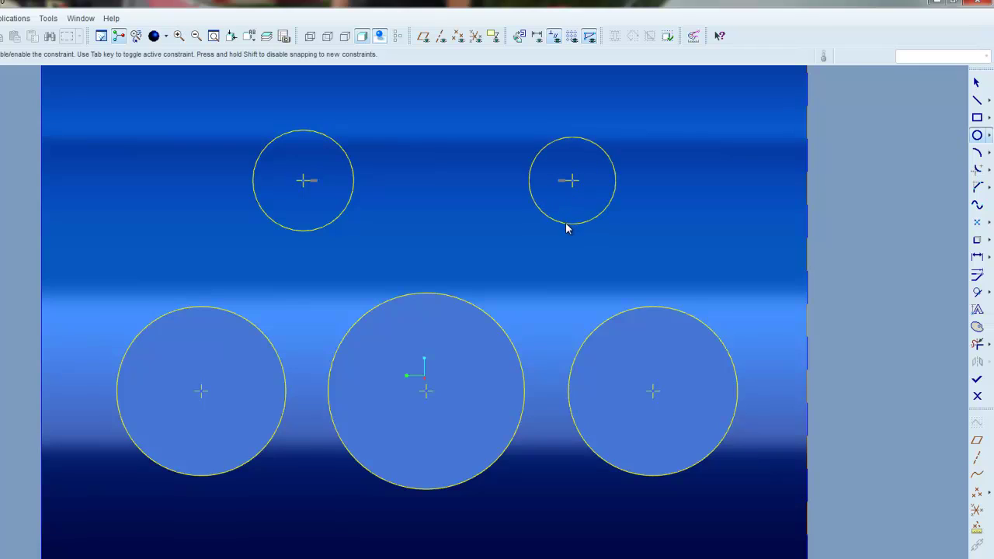
{"action": "left_click", "coordinate": [570, 231]}
{"action": "left_click", "coordinate": [303, 553]}
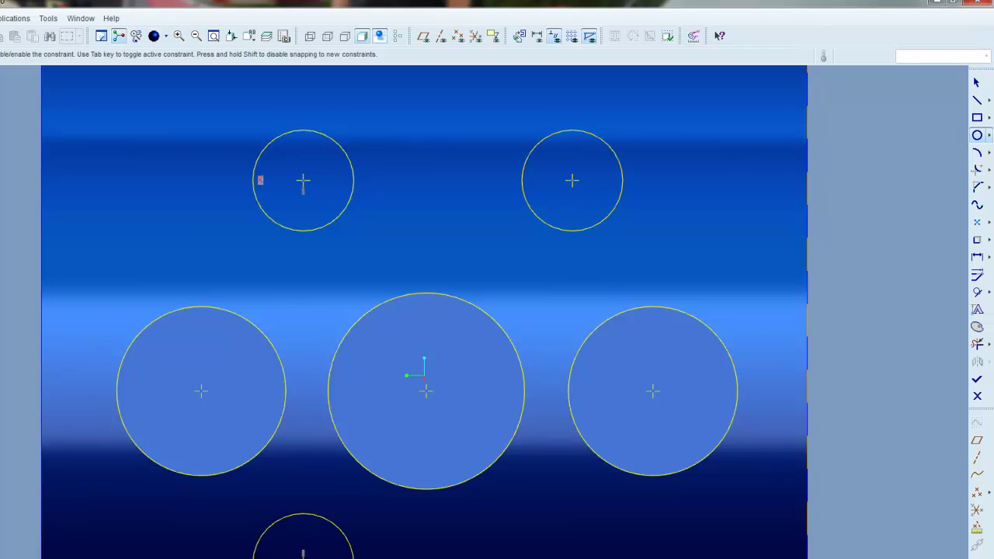
{"action": "left_click", "coordinate": [303, 513]}
{"action": "left_click", "coordinate": [555, 556]}
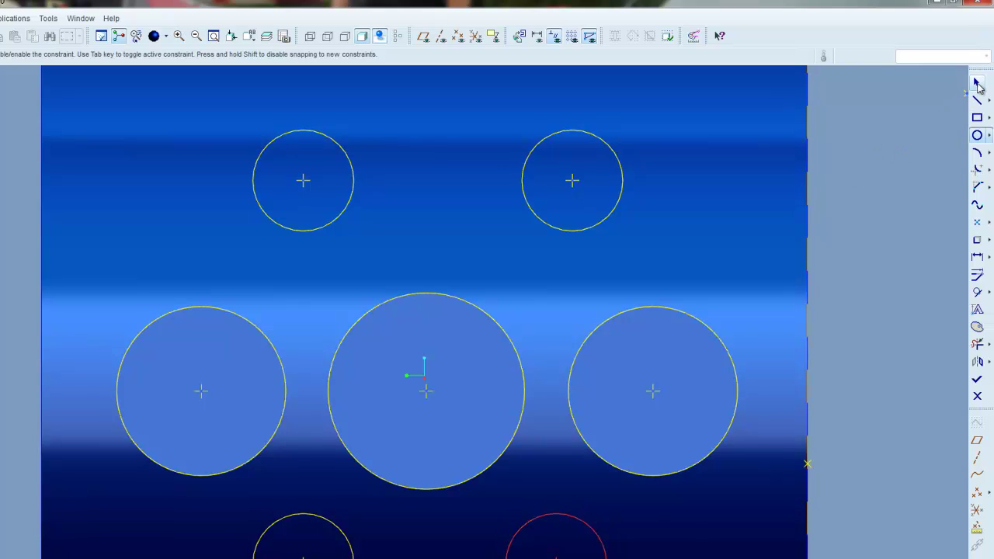
Step: Set the small circle dimension to 30
{"action": "left_click", "coordinate": [977, 83]}
{"action": "left_click", "coordinate": [492, 225]}
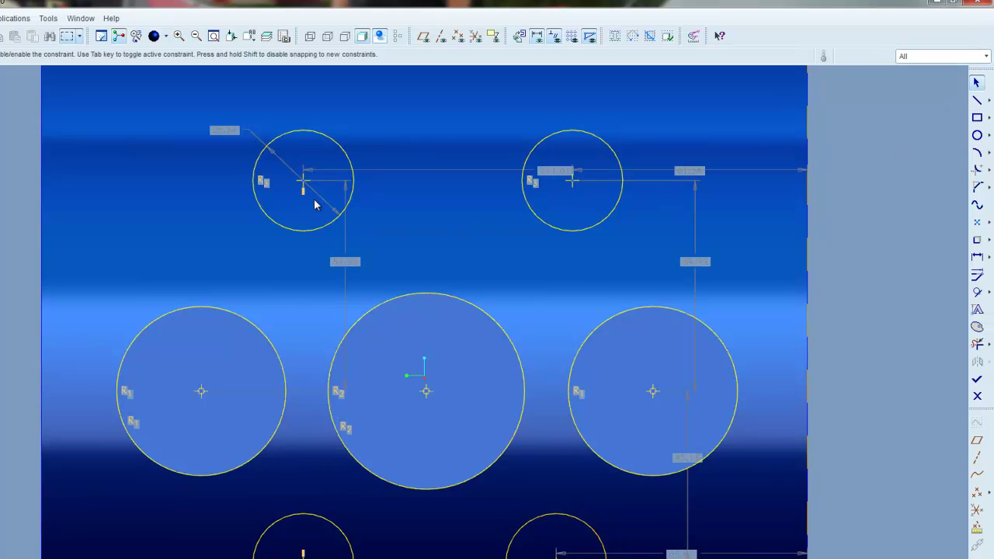
{"action": "double_click", "coordinate": [218, 136]}
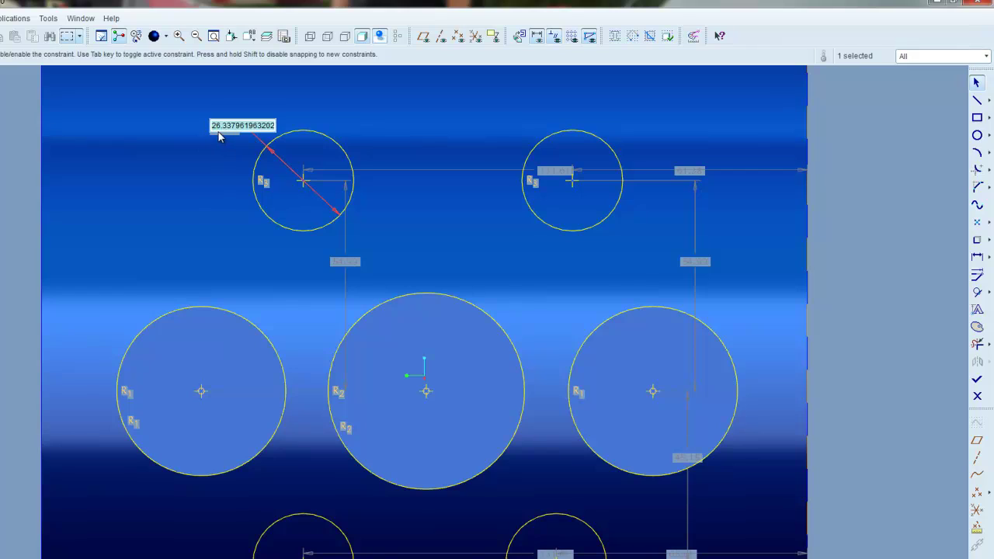
{"action": "type", "text": "30"}
{"action": "key", "text": "Return"}
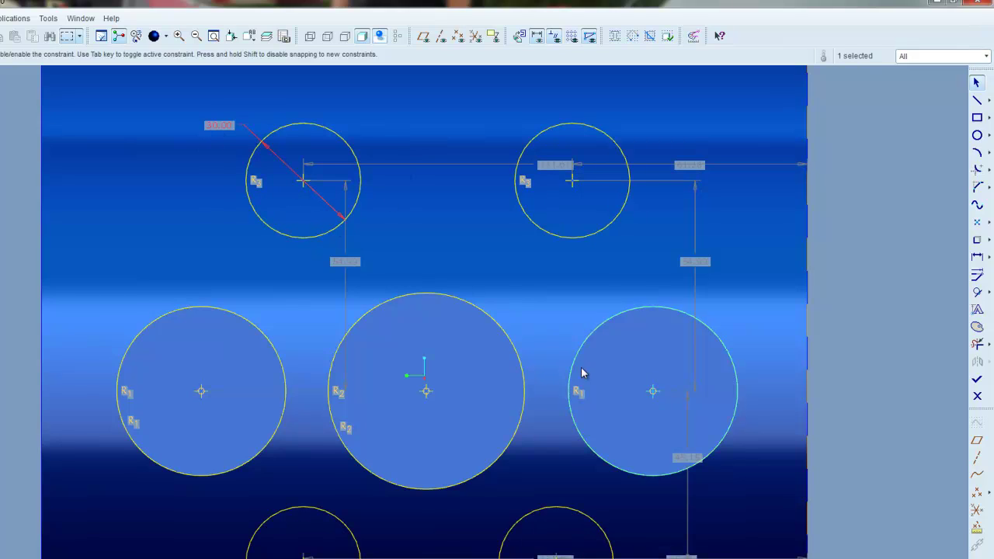
{"action": "left_click", "coordinate": [740, 451]}
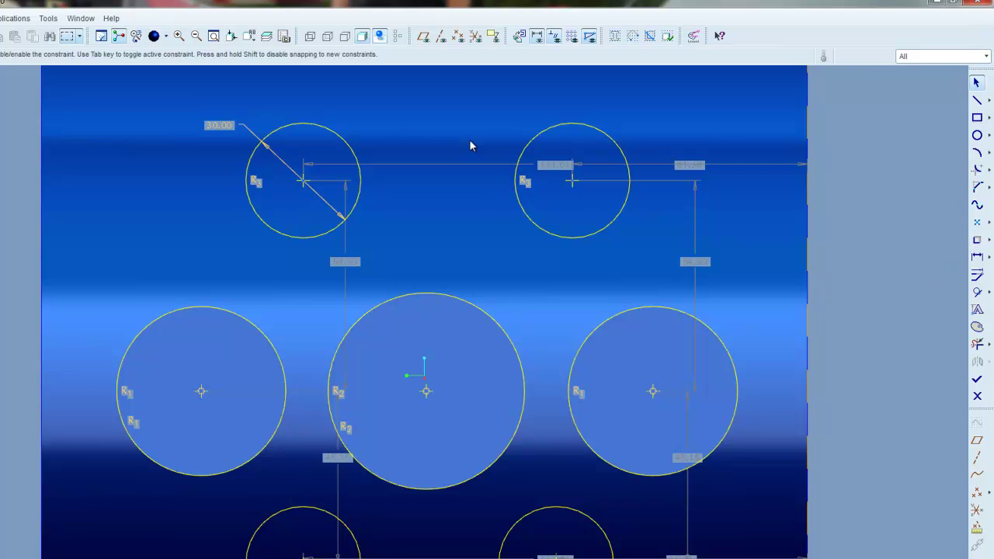
Step: Make the top-right, top-left and bottom-left small circles tangent to their neighbouring large circles
{"action": "left_click", "coordinate": [977, 292]}
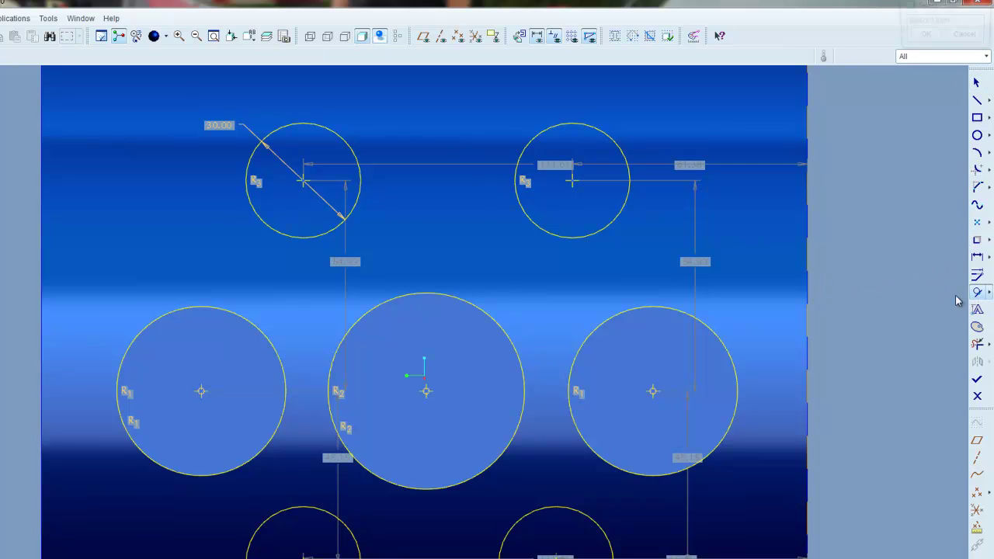
{"action": "left_click", "coordinate": [622, 314]}
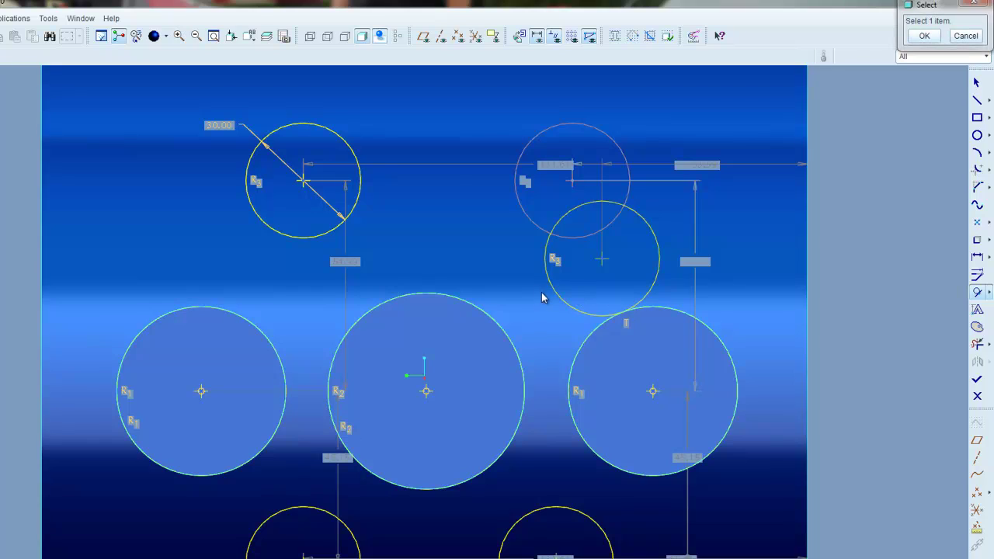
{"action": "left_click", "coordinate": [501, 333]}
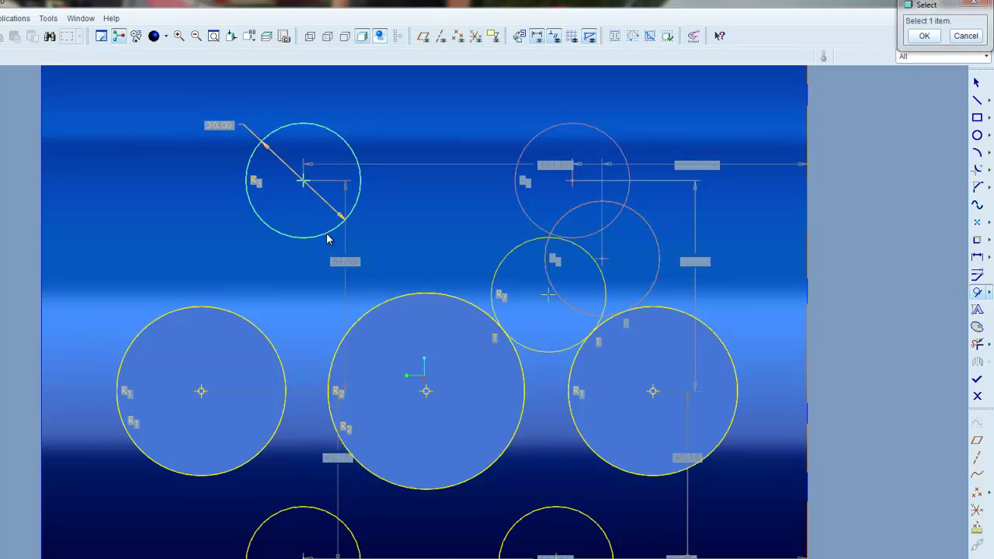
{"action": "left_click", "coordinate": [327, 315]}
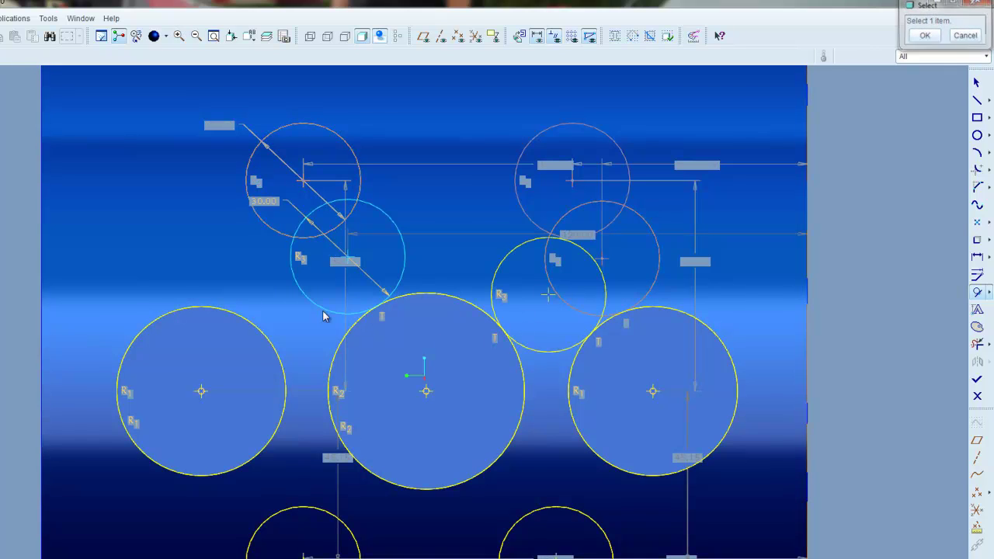
{"action": "left_click", "coordinate": [260, 332]}
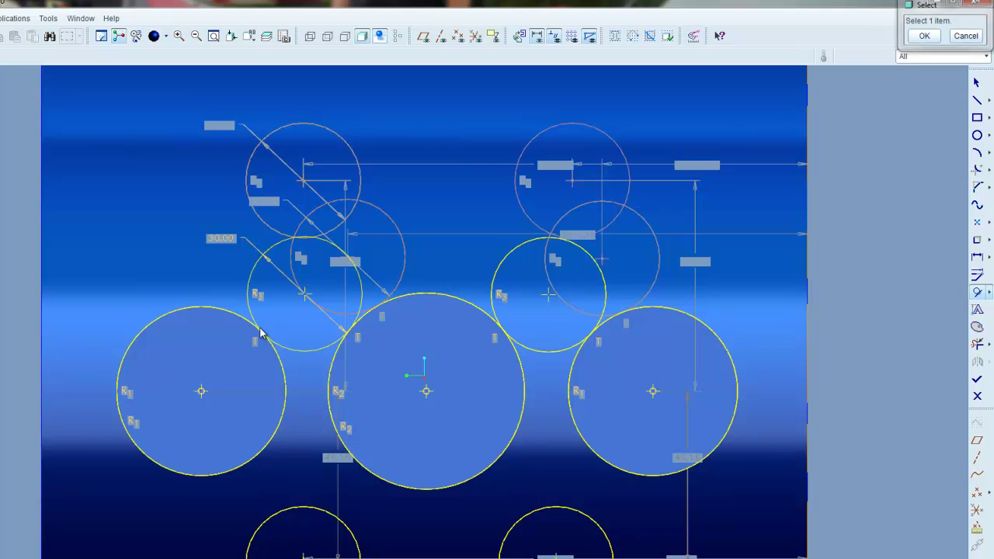
{"action": "left_click", "coordinate": [243, 464]}
{"action": "left_click", "coordinate": [350, 461]}
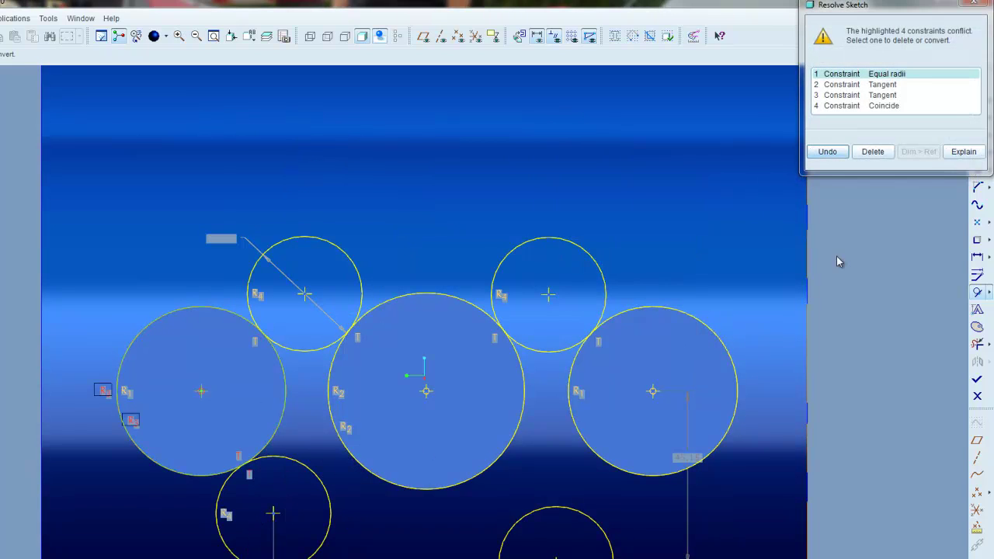
{"action": "left_click", "coordinate": [884, 150]}
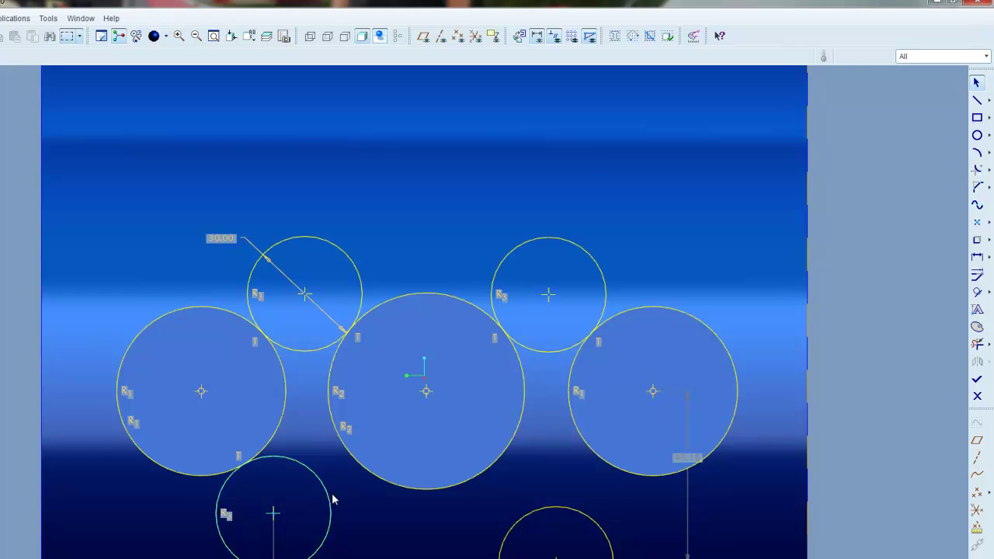
{"action": "left_click", "coordinate": [977, 292]}
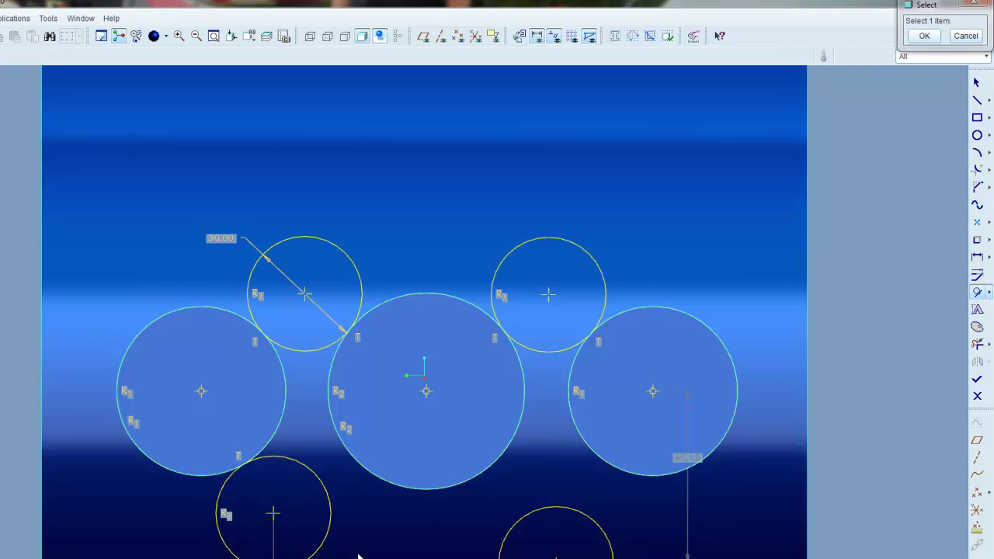
{"action": "left_click", "coordinate": [329, 495]}
{"action": "left_click", "coordinate": [354, 467]}
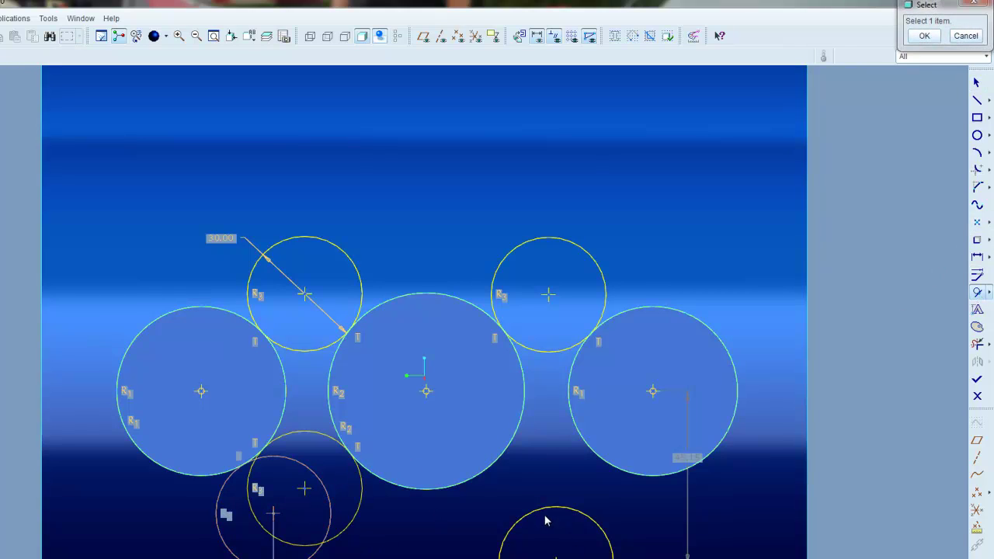
Step: Make the bottom-right circle tangent, then trim all circles into the link outline
{"action": "left_click", "coordinate": [518, 522]}
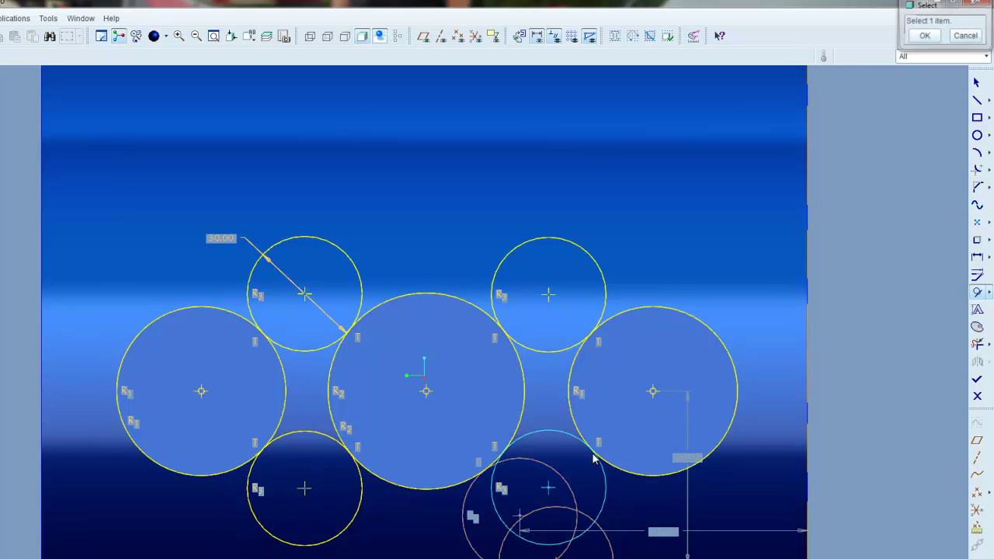
{"action": "left_click", "coordinate": [925, 35]}
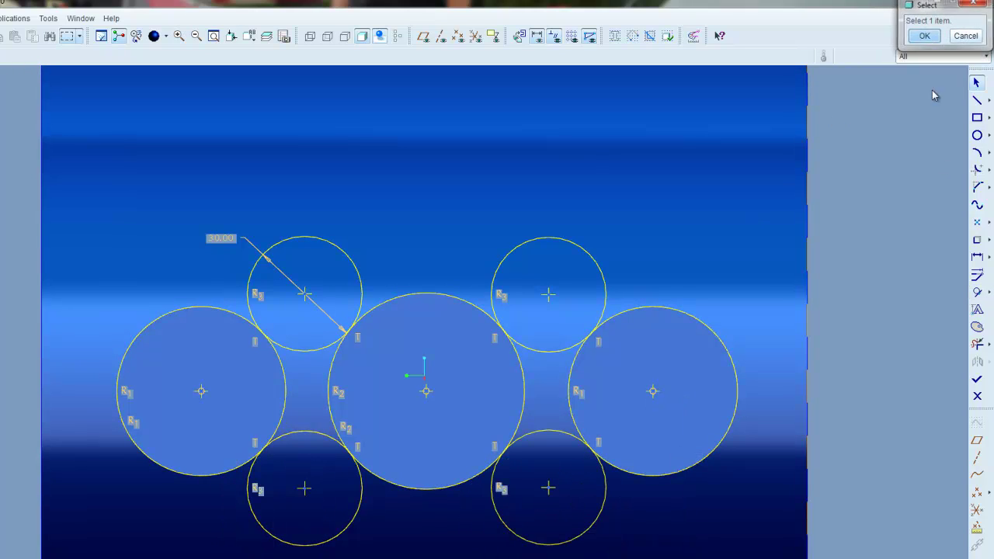
{"action": "left_click", "coordinate": [977, 345]}
{"action": "left_click", "coordinate": [576, 532]}
{"action": "left_click", "coordinate": [342, 529]}
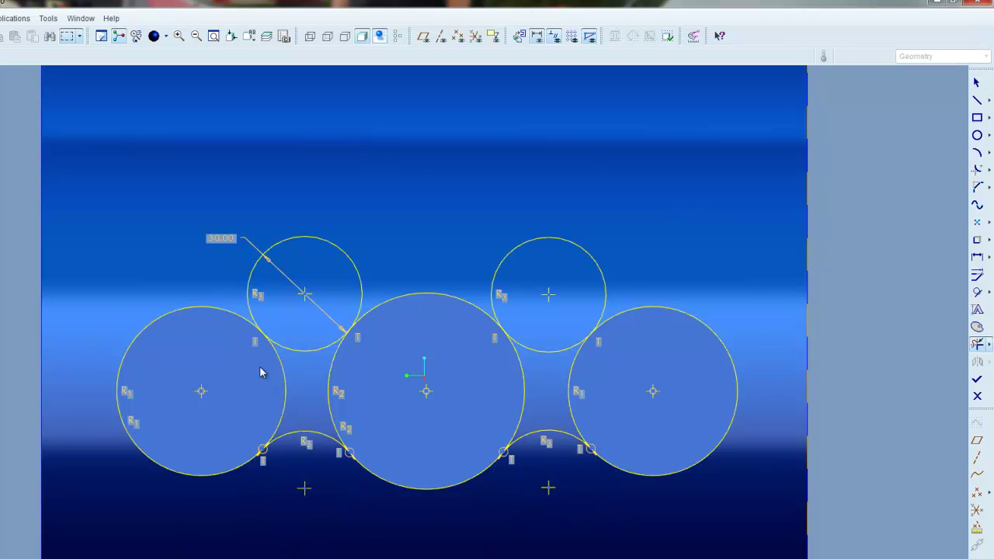
{"action": "left_click", "coordinate": [288, 242]}
{"action": "left_click", "coordinate": [553, 239]}
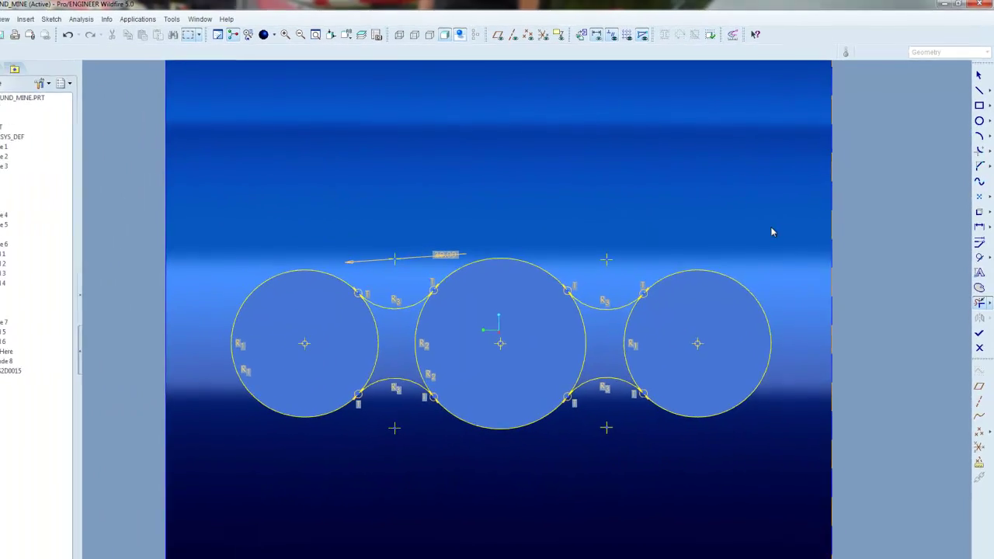
{"action": "left_click_drag", "start_coordinate": [515, 187], "coordinate": [517, 461]}
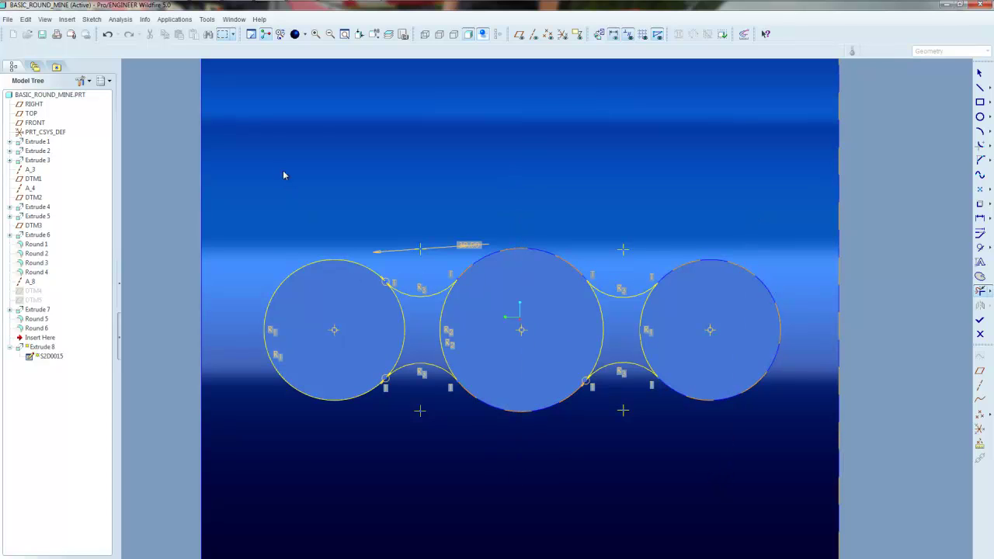
{"action": "left_click_drag", "start_coordinate": [314, 302], "coordinate": [323, 427]}
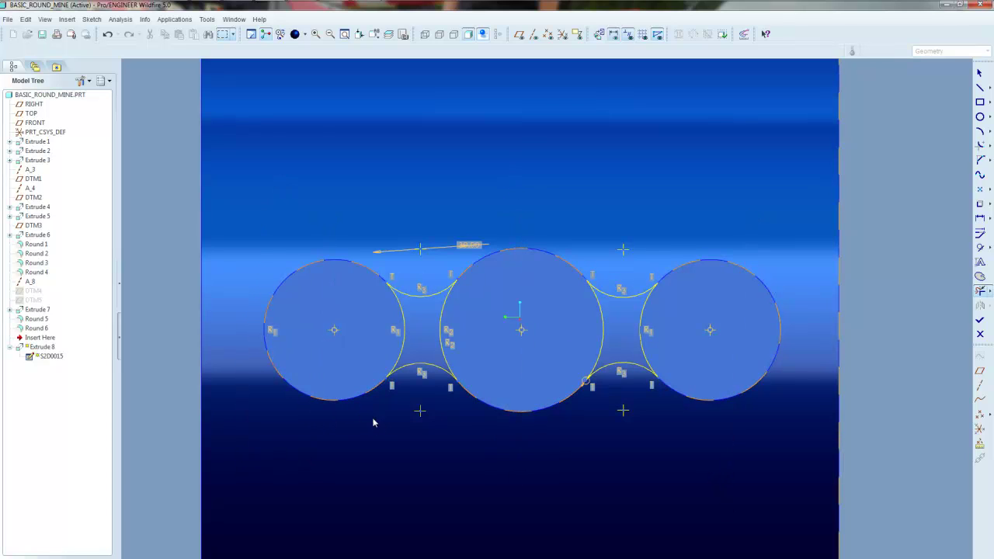
Step: Finish the sketch, accepting the regeneration failures, and view the rebuilt boss
{"action": "left_click", "coordinate": [979, 321]}
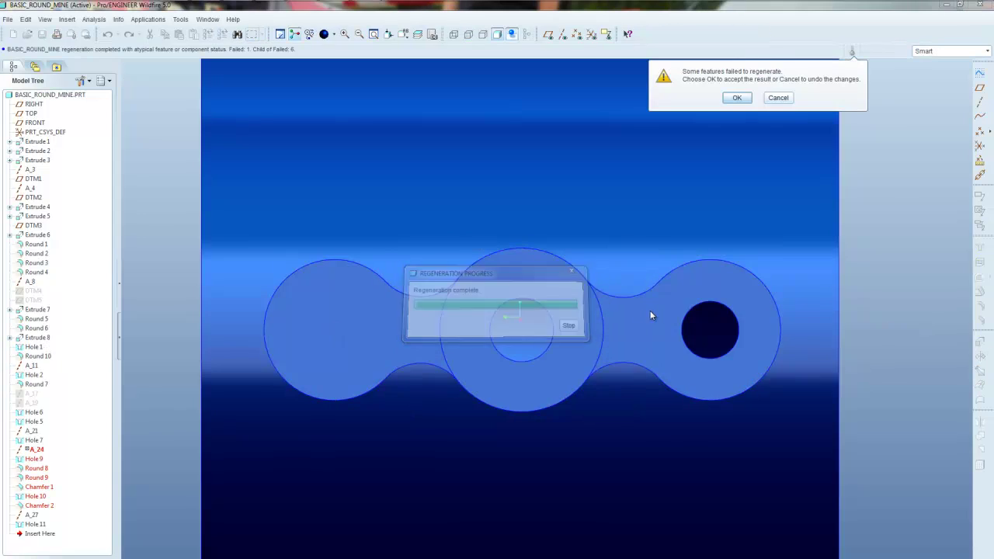
{"action": "left_click", "coordinate": [734, 127]}
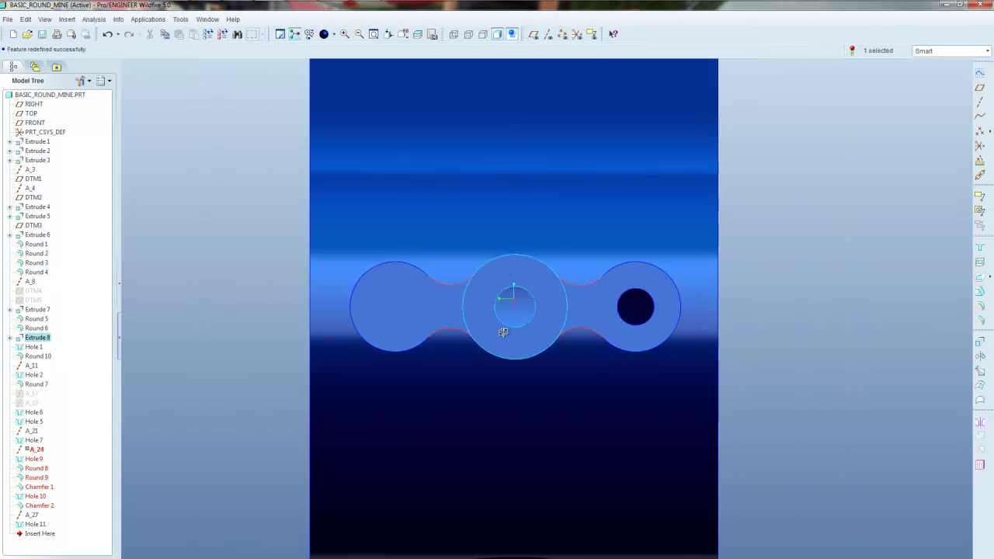
{"action": "key", "text": "ctrl+d"}
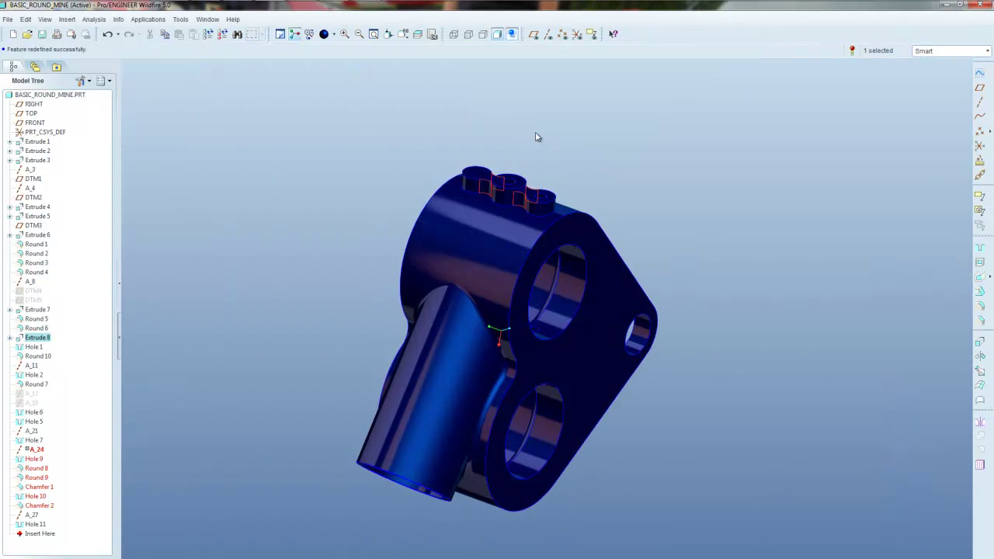
{"action": "scroll", "coordinate": [535, 137], "scroll_direction": "up", "scroll_amount": 5}
{"action": "scroll", "coordinate": [539, 264], "scroll_direction": "up", "scroll_amount": 3}
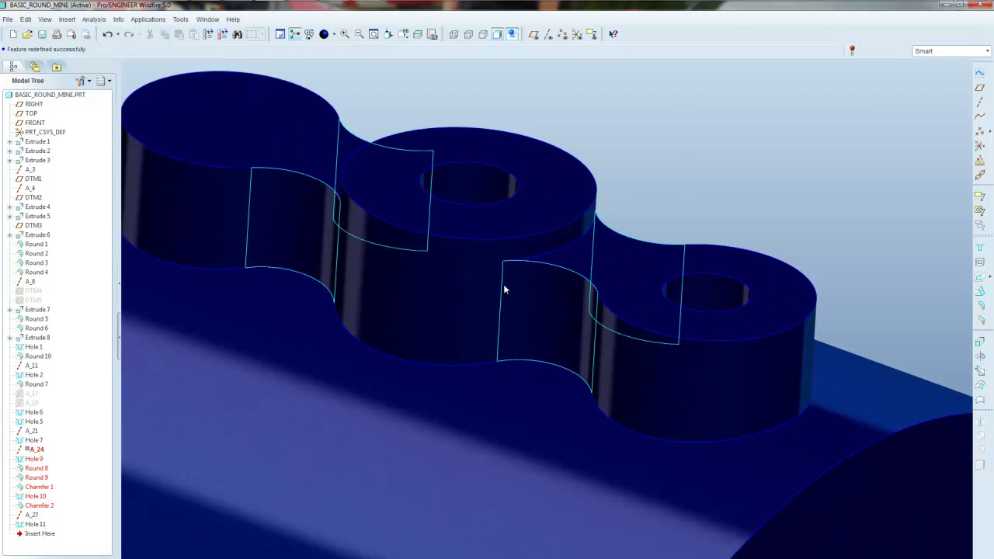
{"action": "scroll", "coordinate": [501, 310], "scroll_direction": "down", "scroll_amount": 4}
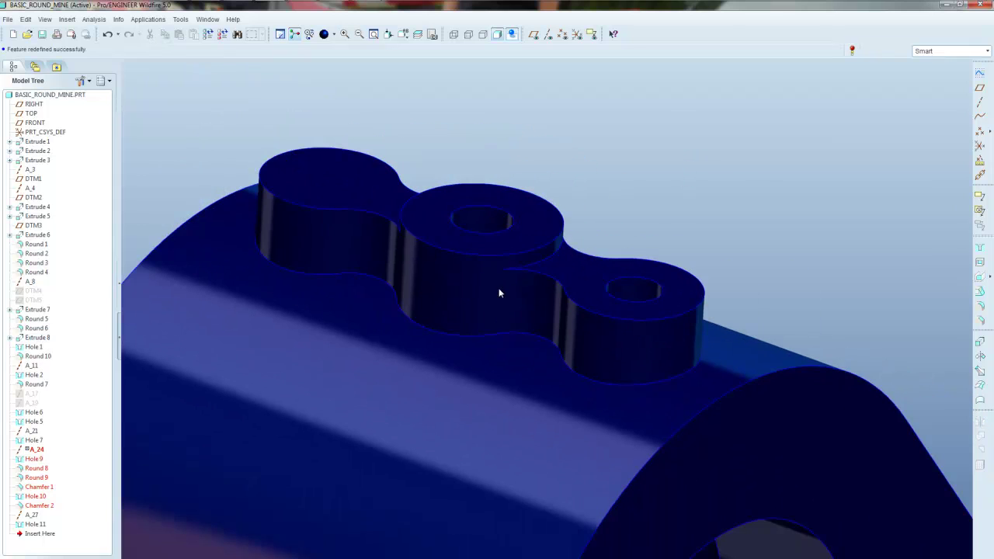
{"action": "right_click", "coordinate": [33, 451]}
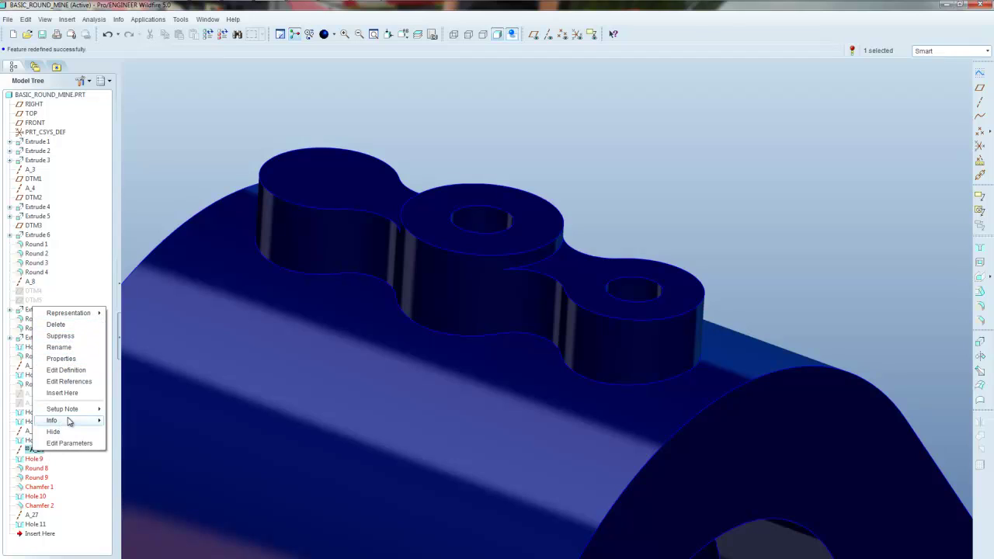
Step: Redefine axis A_24 through the left boss's cylindrical surface
{"action": "left_click", "coordinate": [66, 370]}
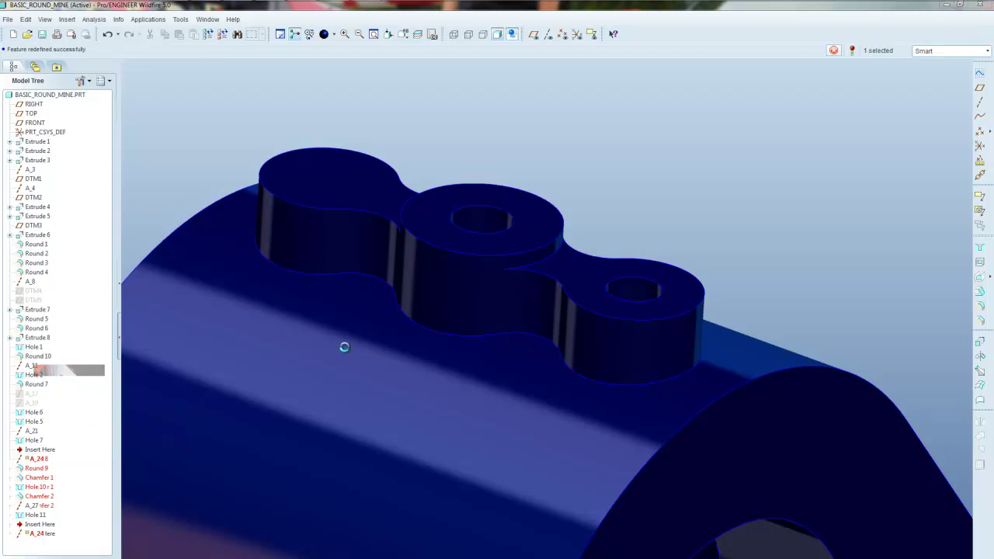
{"action": "left_click", "coordinate": [288, 228]}
{"action": "left_click", "coordinate": [948, 208]}
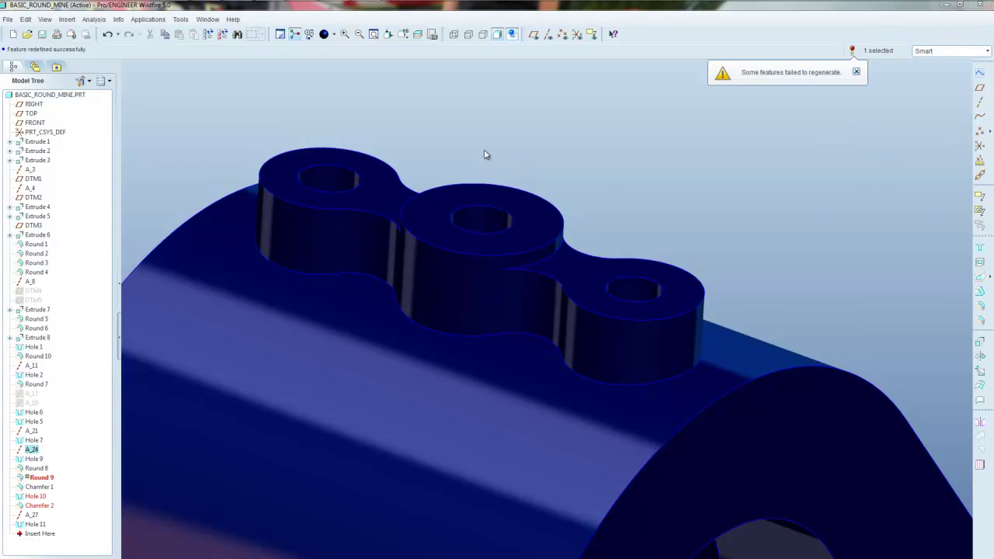
{"action": "right_click", "coordinate": [39, 477]}
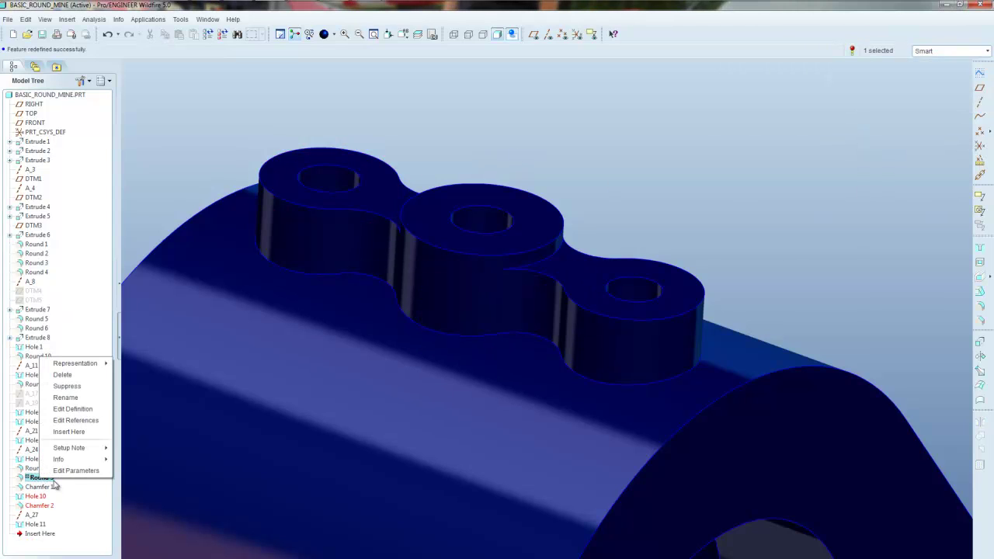
Step: Redefine Round 9 and remove all edge references from its set
{"action": "left_click", "coordinate": [72, 409]}
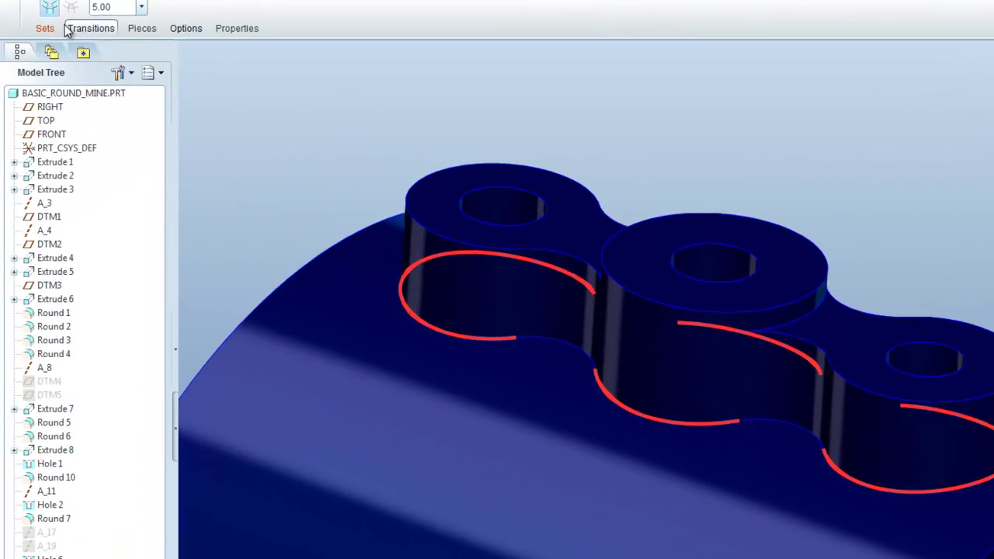
{"action": "left_click", "coordinate": [31, 80]}
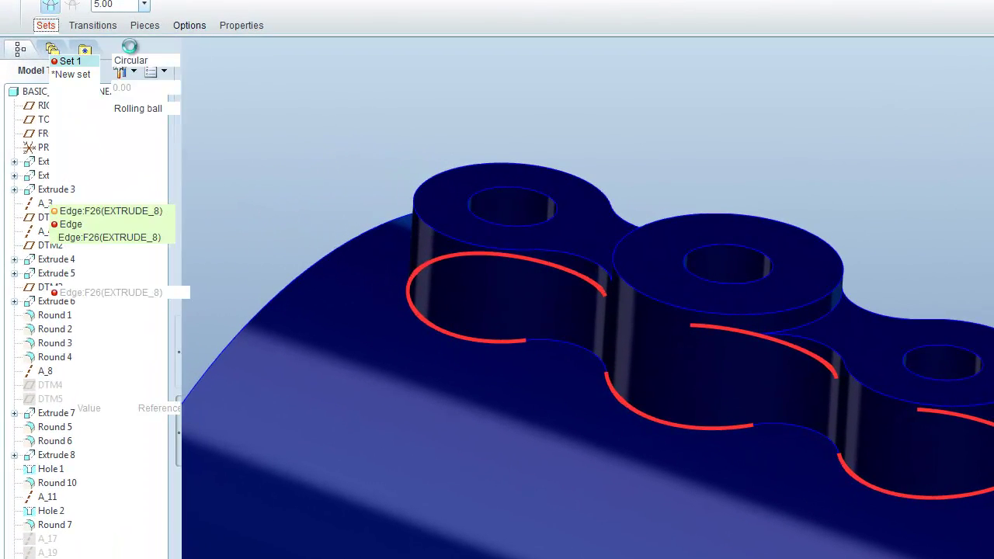
{"action": "right_click", "coordinate": [77, 66]}
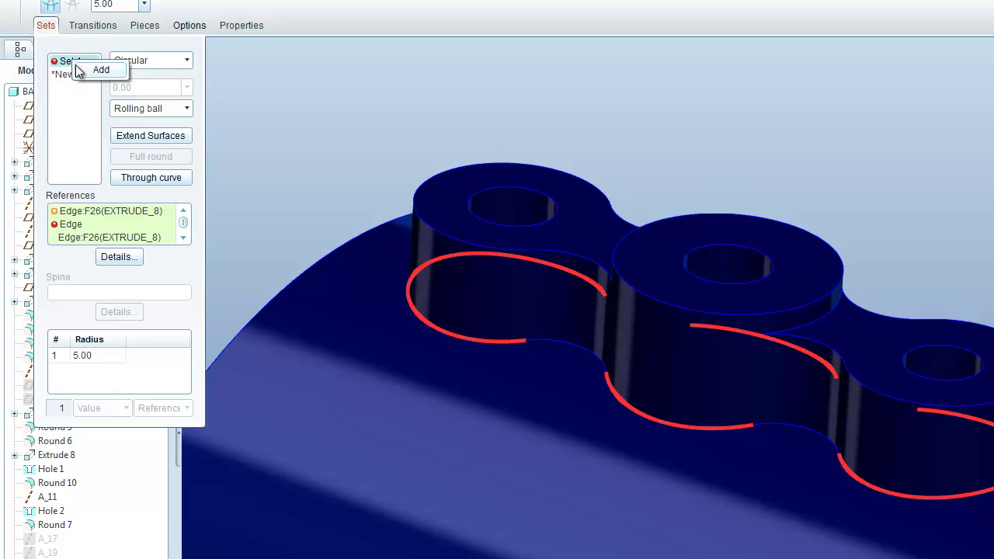
{"action": "left_click", "coordinate": [83, 225]}
{"action": "right_click", "coordinate": [84, 221]}
{"action": "left_click", "coordinate": [109, 218]}
{"action": "right_click", "coordinate": [101, 216]}
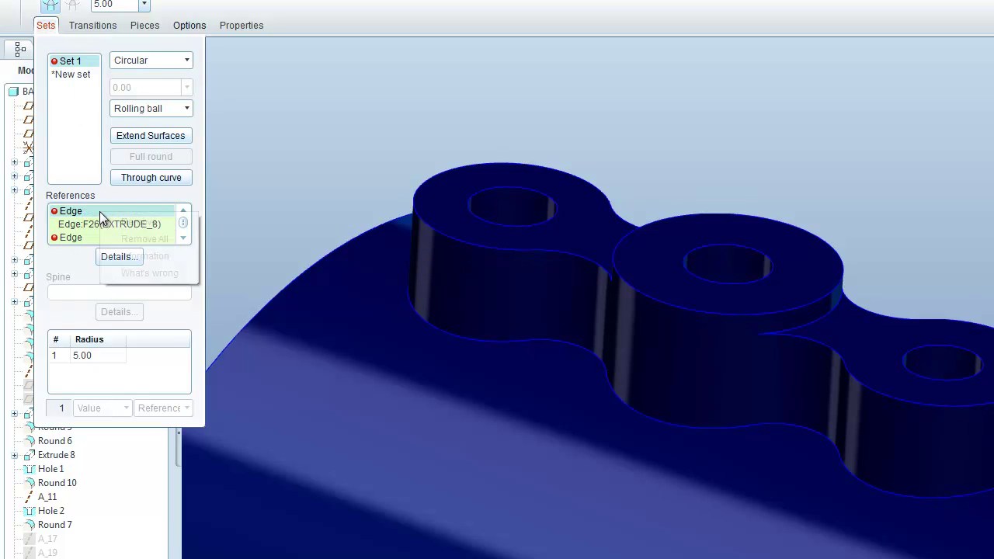
{"action": "left_click", "coordinate": [130, 238]}
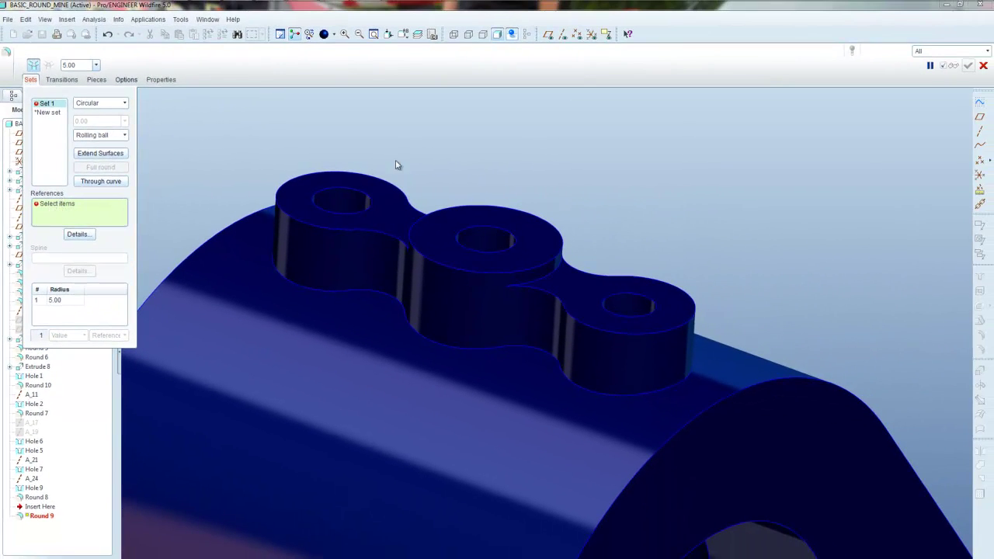
Step: Cancel the Round 9 redefinition and confirm abandoning it
{"action": "left_click", "coordinate": [983, 66]}
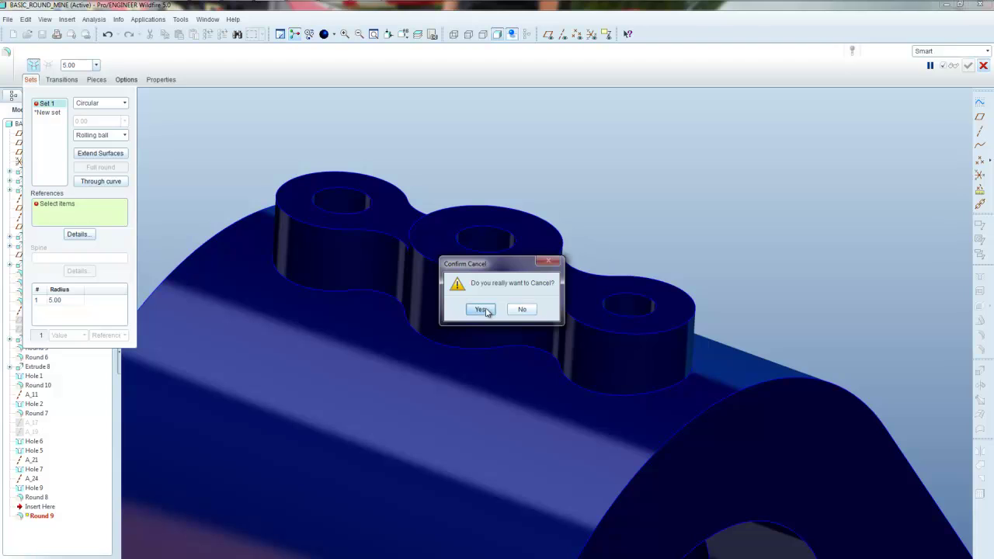
{"action": "left_click", "coordinate": [481, 309]}
{"action": "left_click", "coordinate": [48, 507]}
Step: Reopen Round 9's definition and show its Sets panel
{"action": "right_click", "coordinate": [36, 509]}
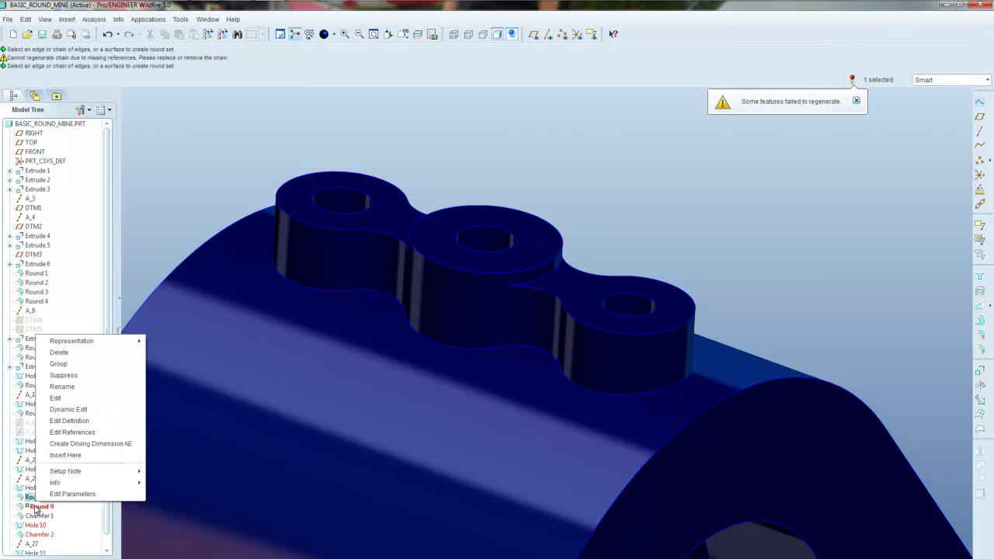
{"action": "left_click", "coordinate": [78, 417]}
{"action": "right_click", "coordinate": [36, 510]}
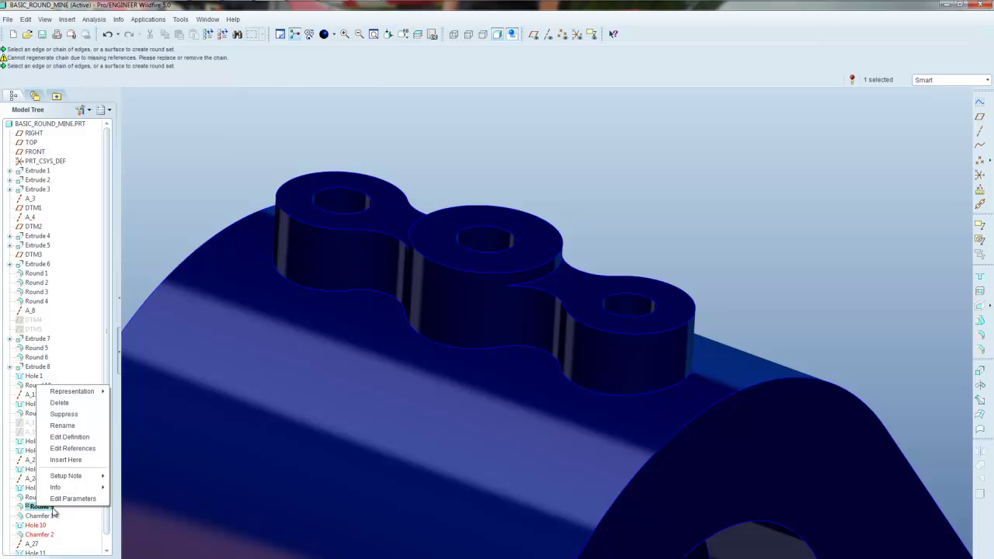
{"action": "left_click", "coordinate": [65, 459]}
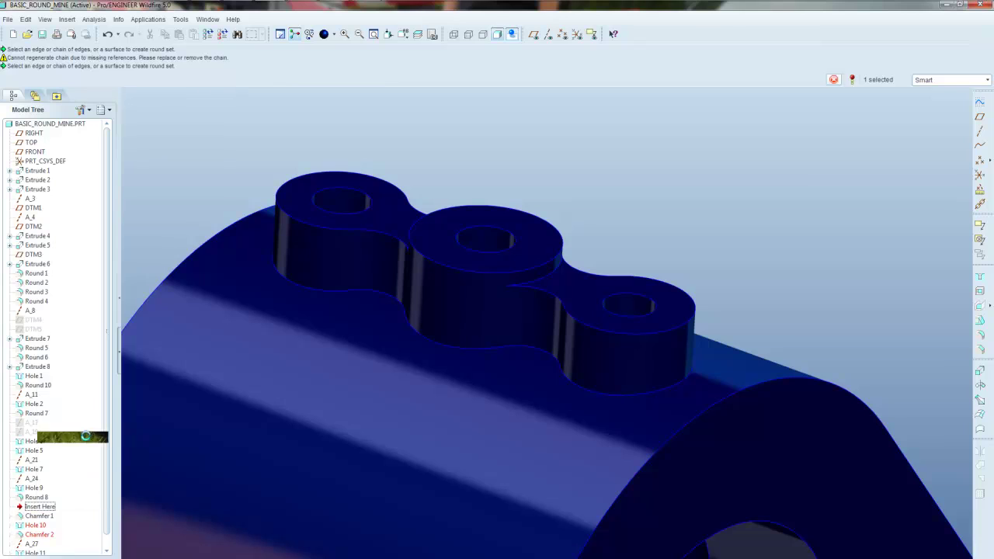
{"action": "left_click", "coordinate": [31, 80]}
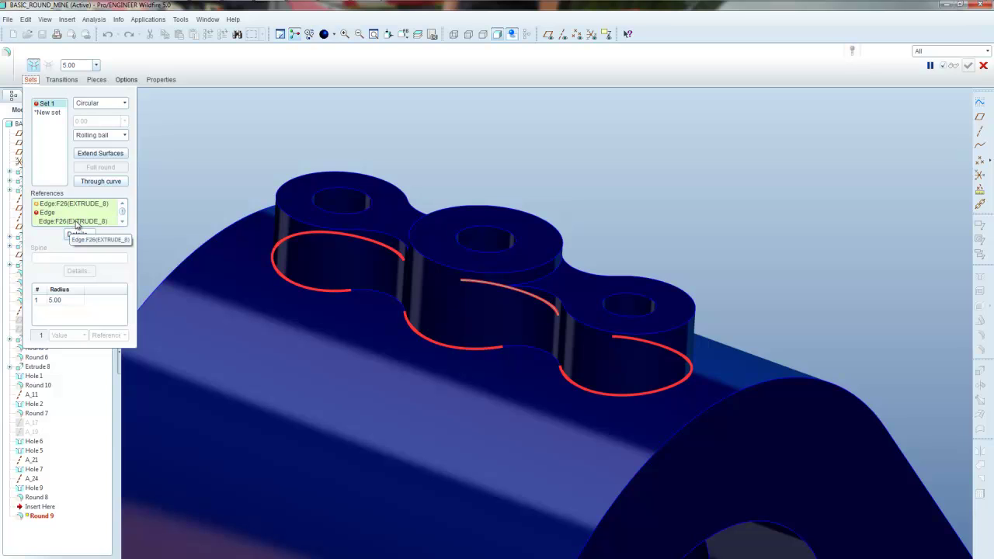
{"action": "scroll", "coordinate": [122, 215], "scroll_direction": "down", "scroll_amount": 1}
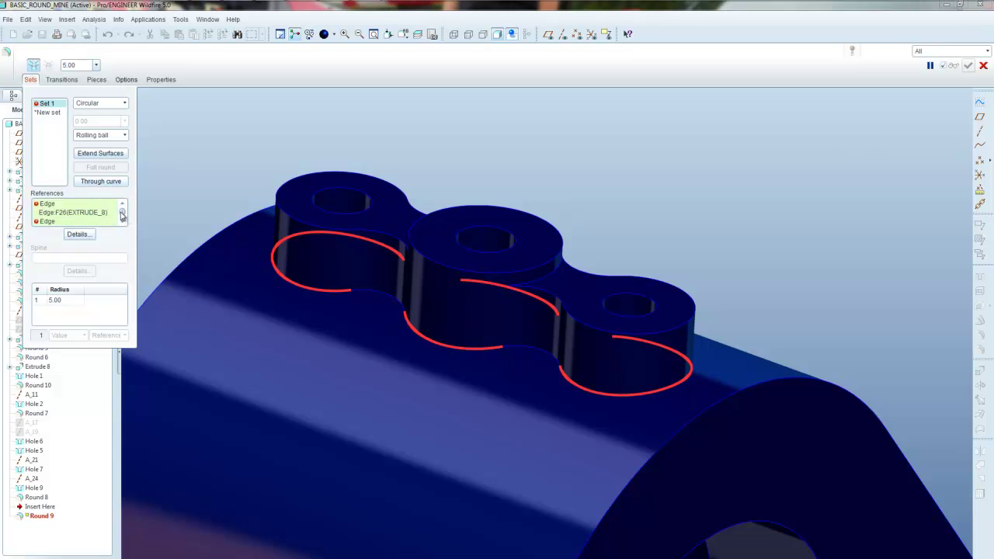
{"action": "scroll", "coordinate": [122, 221], "scroll_direction": "down", "scroll_amount": 1}
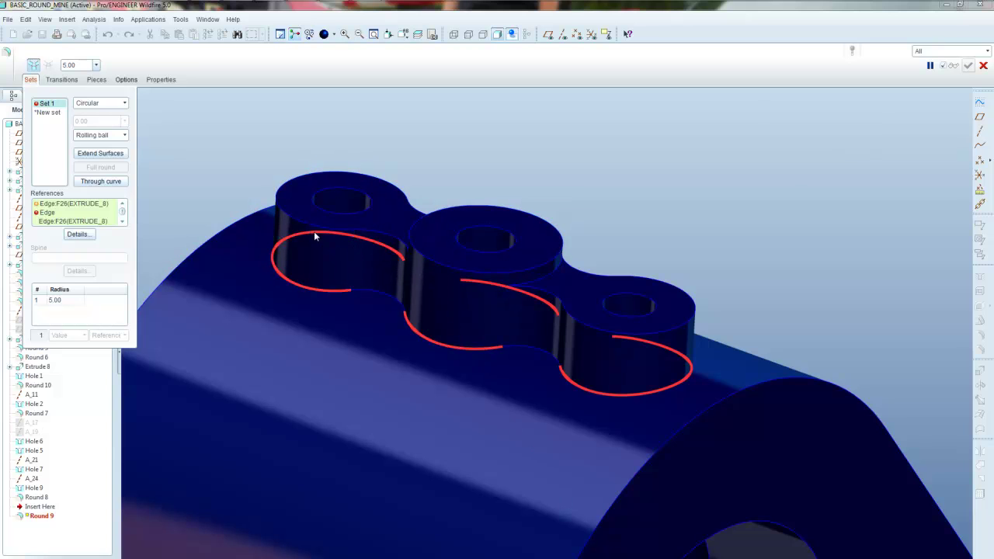
Step: Replace Round 9's references with the boss base edge chain, previewing a 5 mm round
{"action": "right_click", "coordinate": [77, 208]}
{"action": "left_click", "coordinate": [96, 211]}
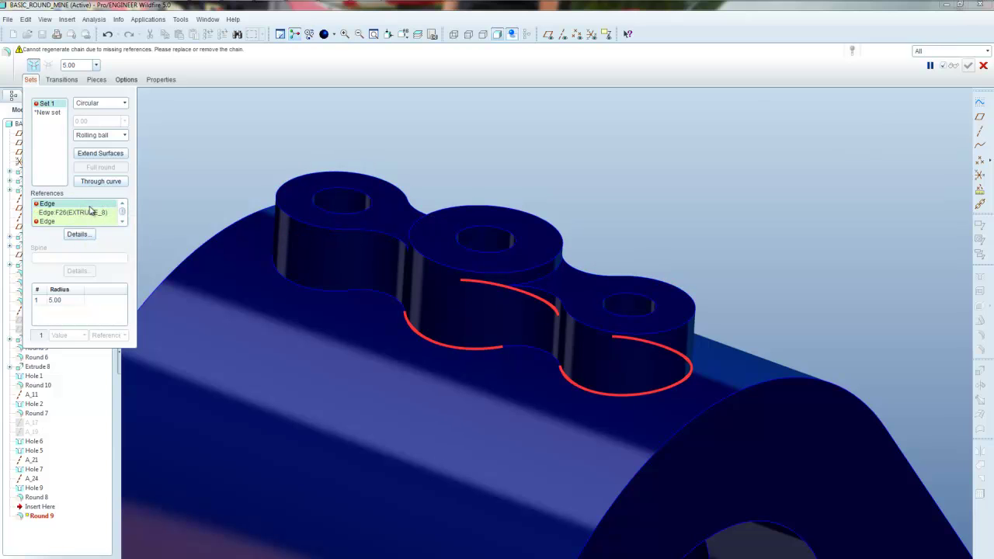
{"action": "right_click", "coordinate": [89, 208]}
{"action": "left_click", "coordinate": [109, 223]}
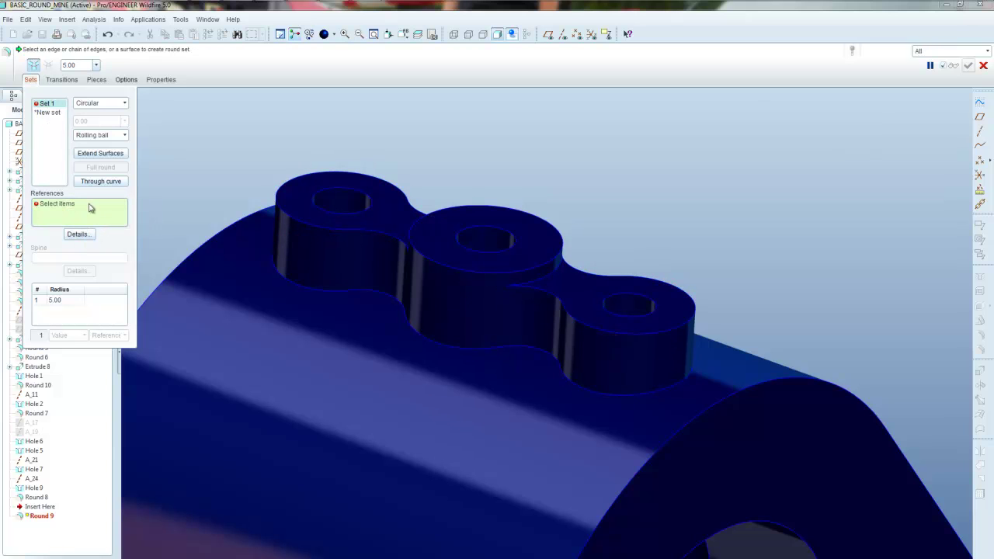
{"action": "left_click", "coordinate": [332, 289]}
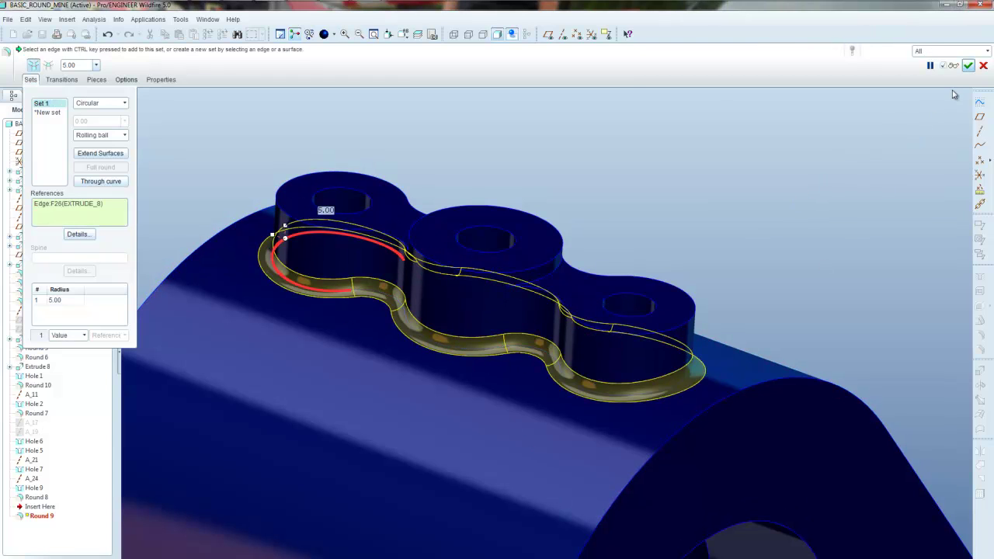
Step: Accept the redefined 5 mm round and orbit the part to view the boss base
{"action": "left_click", "coordinate": [968, 65]}
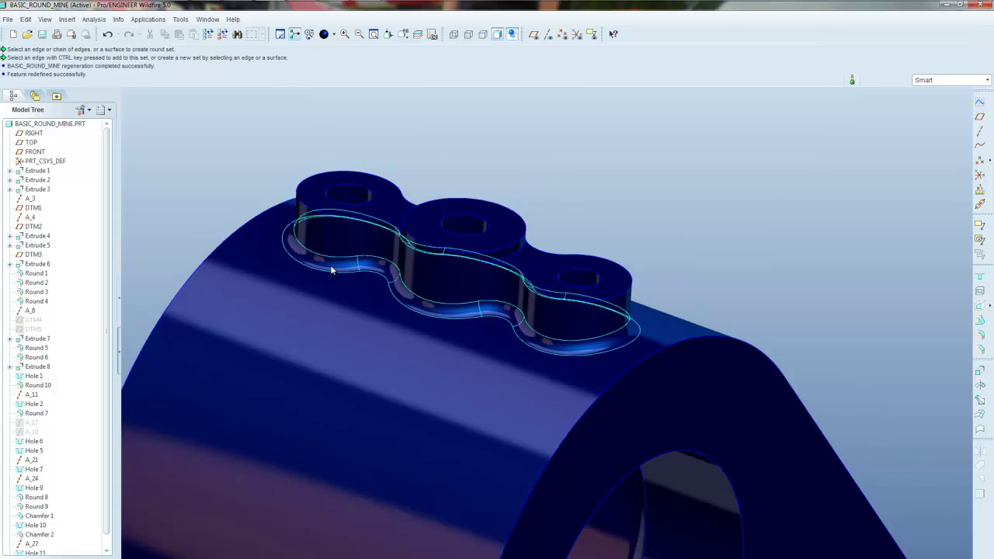
{"action": "scroll", "coordinate": [22, 494], "scroll_direction": "down", "scroll_amount": 1}
{"action": "scroll", "coordinate": [70, 386], "scroll_direction": "up", "scroll_amount": 1}
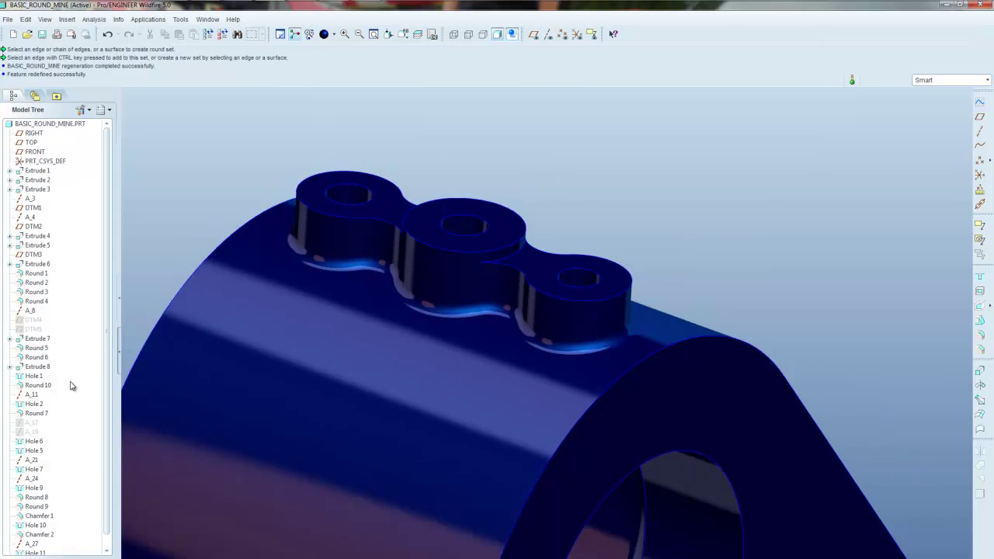
{"action": "mouse_move", "coordinate": [516, 169]}
{"action": "middle_mouse_down"}
{"action": "mouse_move", "coordinate": [480, 340]}
{"action": "mouse_move", "coordinate": [460, 266]}
{"action": "middle_mouse_up"}
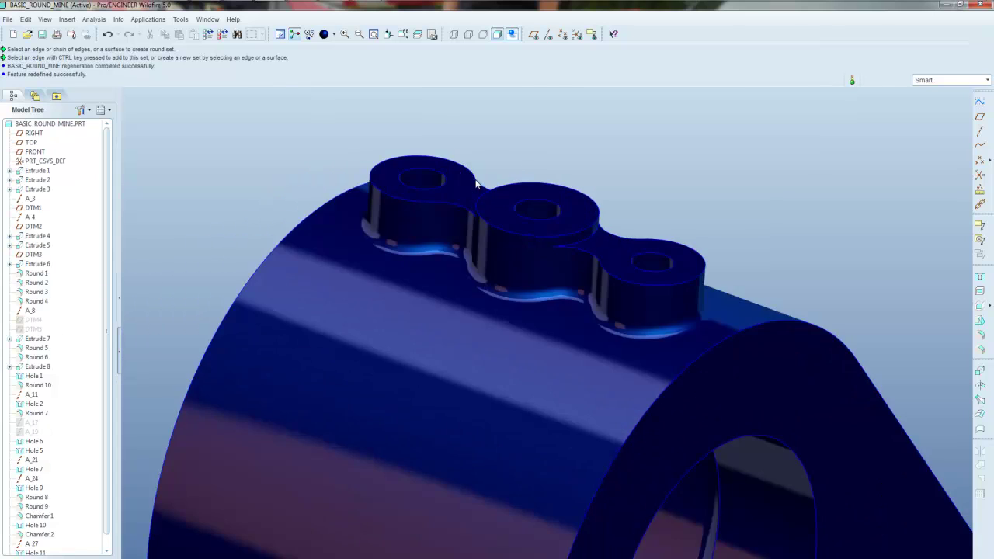
{"action": "scroll", "coordinate": [459, 267], "scroll_direction": "down", "scroll_amount": 2}
{"action": "scroll", "coordinate": [404, 314], "scroll_direction": "up", "scroll_amount": 1}
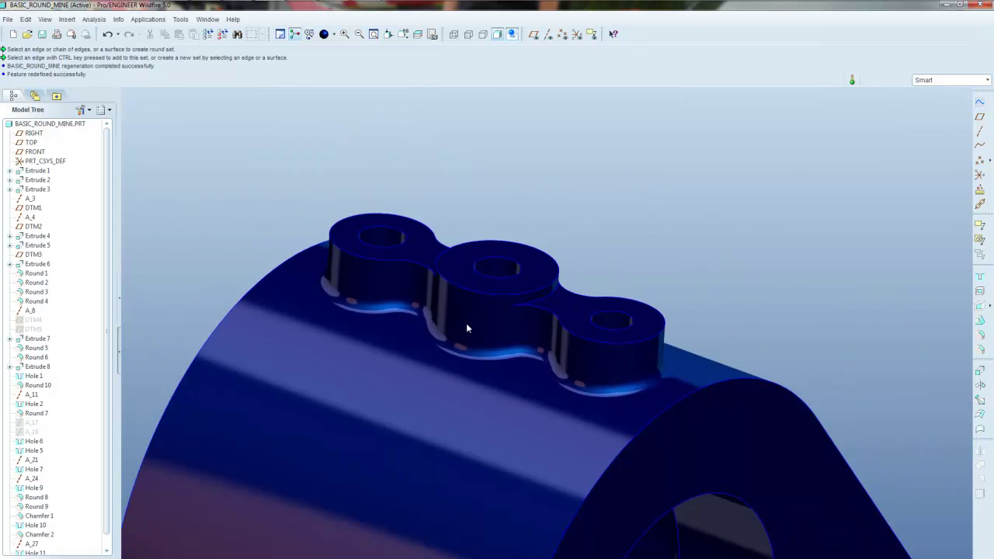
Step: Face the three-boss chain head-on and select the middle boss to inspect its geometry
{"action": "mouse_move", "coordinate": [467, 328]}
{"action": "middle_mouse_down"}
{"action": "mouse_move", "coordinate": [499, 381]}
{"action": "mouse_move", "coordinate": [391, 285]}
{"action": "mouse_move", "coordinate": [403, 396]}
{"action": "middle_mouse_up"}
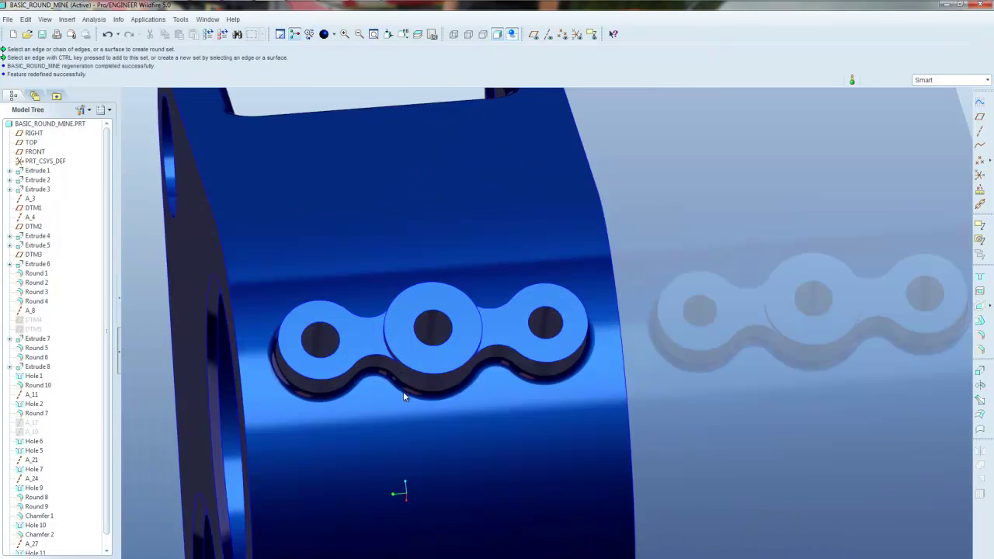
{"action": "scroll", "coordinate": [403, 396], "scroll_direction": "down", "scroll_amount": 2}
{"action": "scroll", "coordinate": [377, 371], "scroll_direction": "down", "scroll_amount": 2}
{"action": "scroll", "coordinate": [370, 335], "scroll_direction": "up", "scroll_amount": 2}
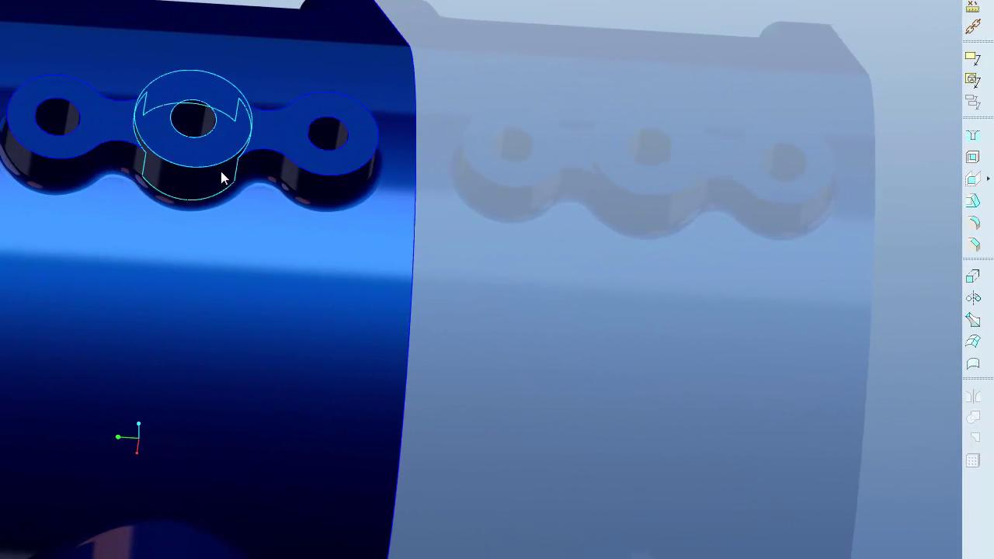
{"action": "left_click", "coordinate": [150, 169]}
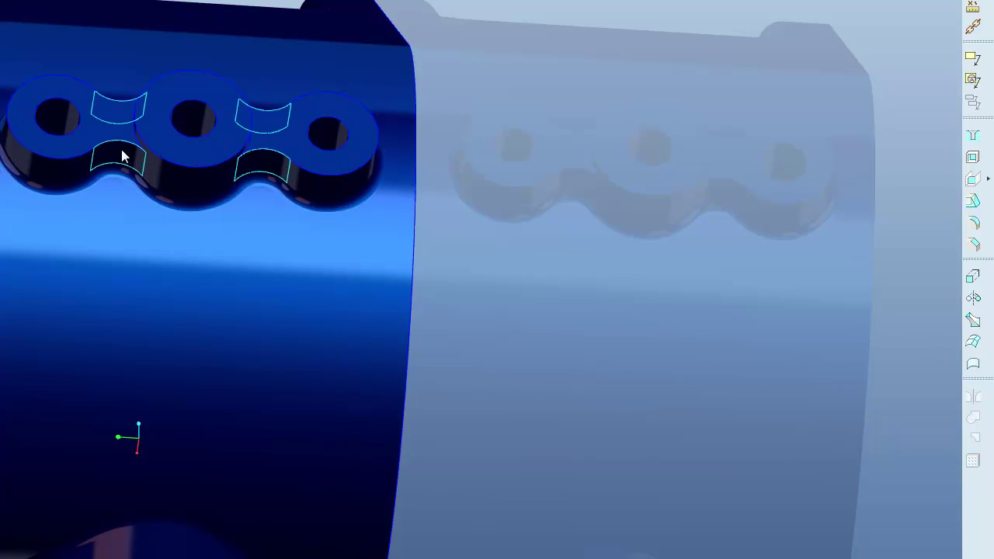
{"action": "scroll", "coordinate": [225, 121], "scroll_direction": "up", "scroll_amount": 5}
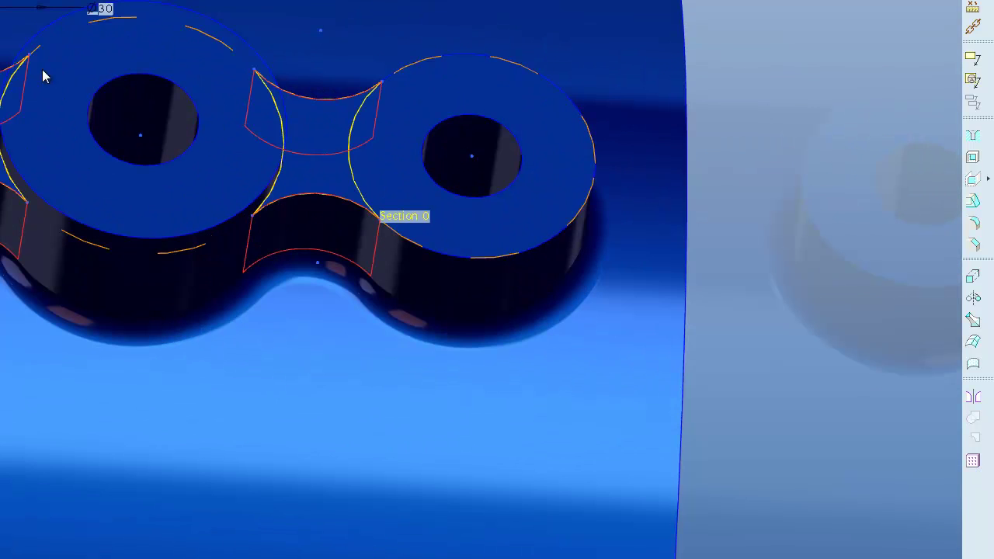
{"action": "scroll", "coordinate": [235, 93], "scroll_direction": "down", "scroll_amount": 1}
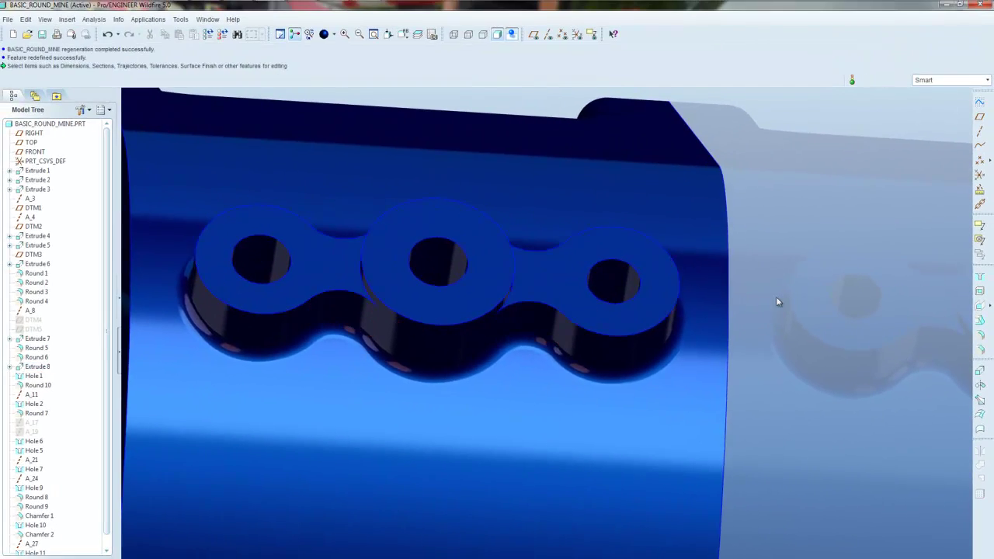
{"action": "scroll", "coordinate": [458, 444], "scroll_direction": "down", "scroll_amount": 3}
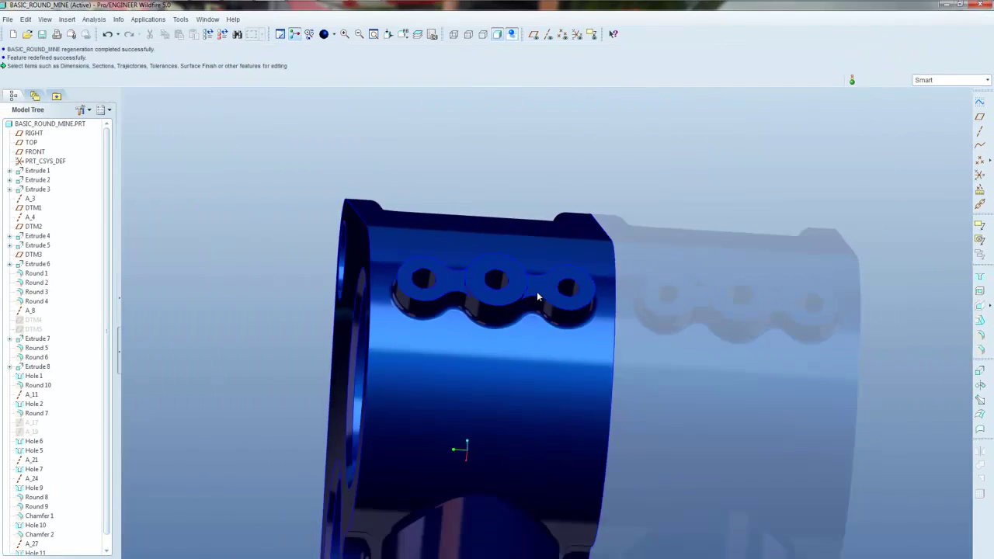
{"action": "scroll", "coordinate": [481, 373], "scroll_direction": "down", "scroll_amount": 2}
{"action": "mouse_move", "coordinate": [492, 373]}
{"action": "middle_mouse_down"}
{"action": "mouse_move", "coordinate": [606, 281]}
{"action": "mouse_move", "coordinate": [581, 328]}
{"action": "mouse_move", "coordinate": [594, 333]}
{"action": "mouse_move", "coordinate": [645, 301]}
{"action": "mouse_move", "coordinate": [635, 309]}
{"action": "mouse_move", "coordinate": [644, 310]}
{"action": "mouse_move", "coordinate": [628, 333]}
{"action": "mouse_move", "coordinate": [527, 250]}
{"action": "mouse_move", "coordinate": [509, 303]}
{"action": "mouse_move", "coordinate": [518, 200]}
{"action": "middle_mouse_up"}
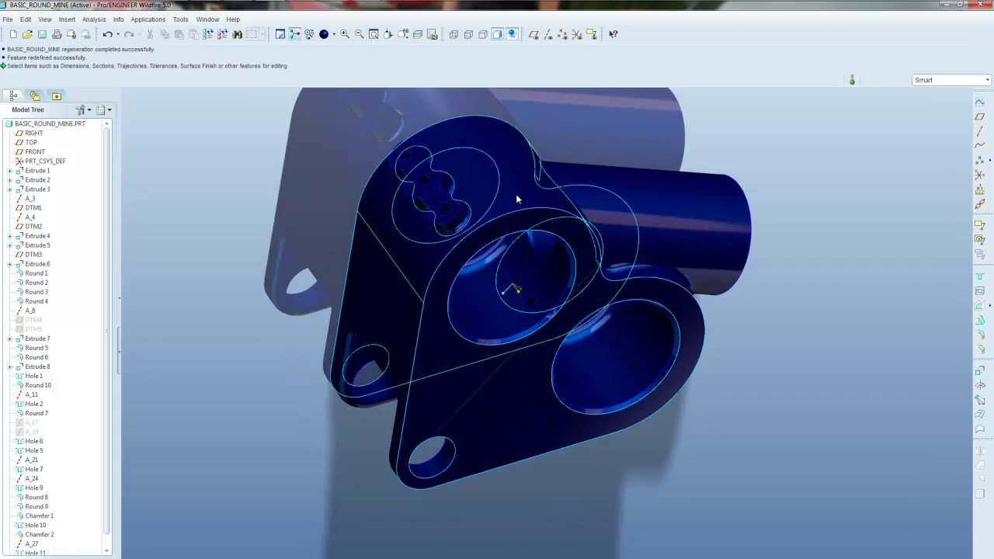